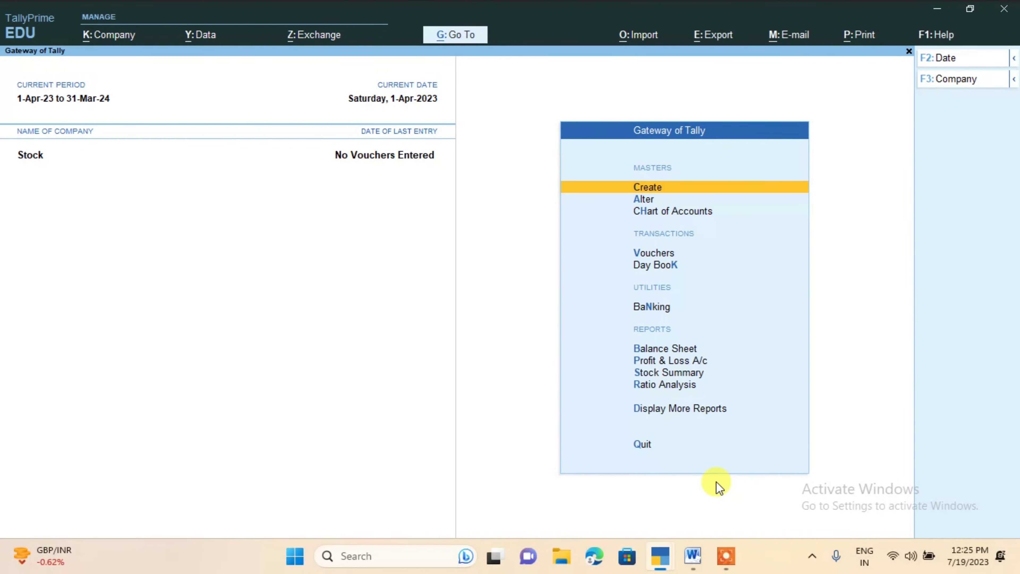
Open the creation form for a new ledger among the accounting masters
key("Return")
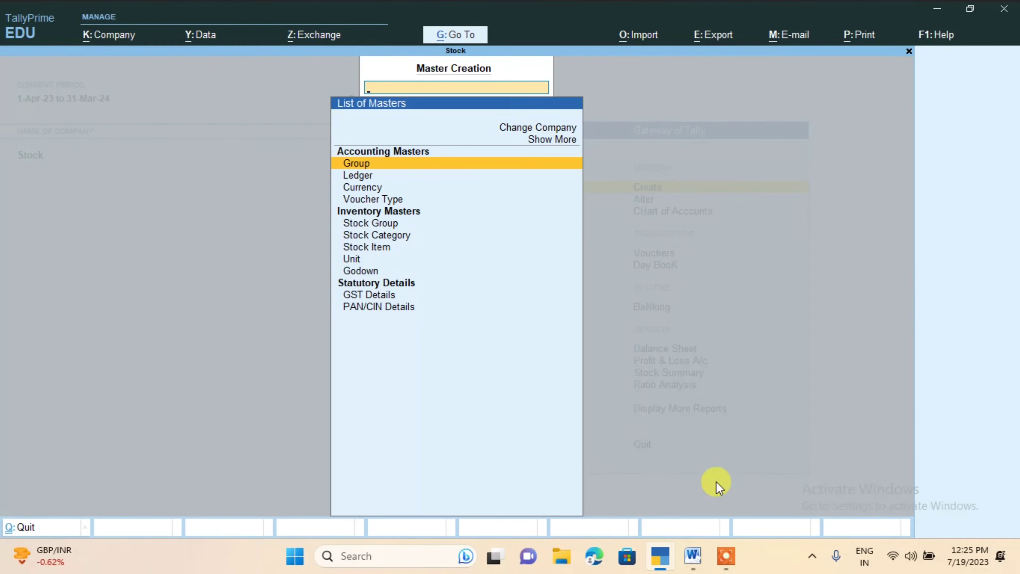
key("Down")
key("Down")
key("Down")
key("Down")
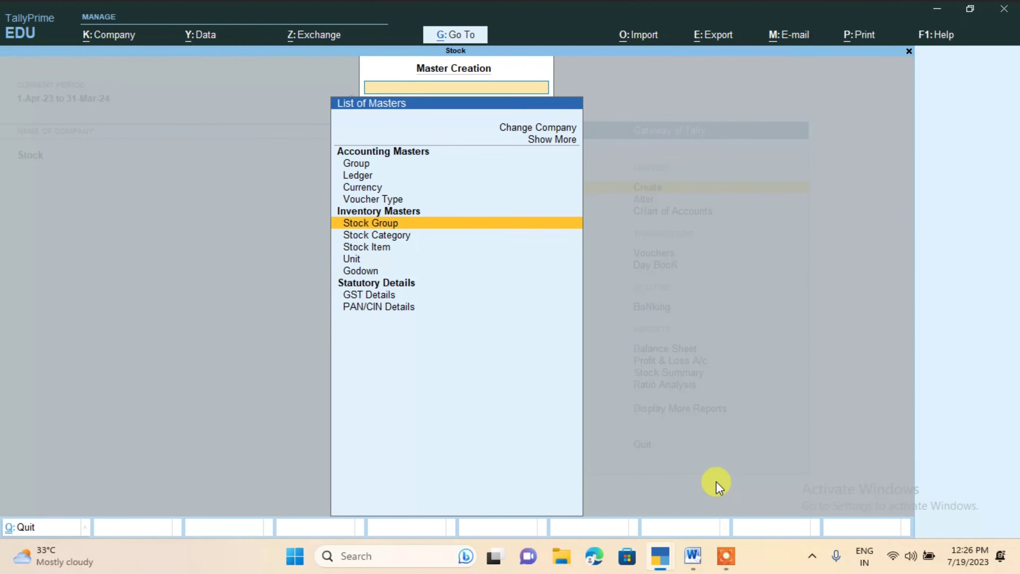
key("Up")
key("Up")
key("Up")
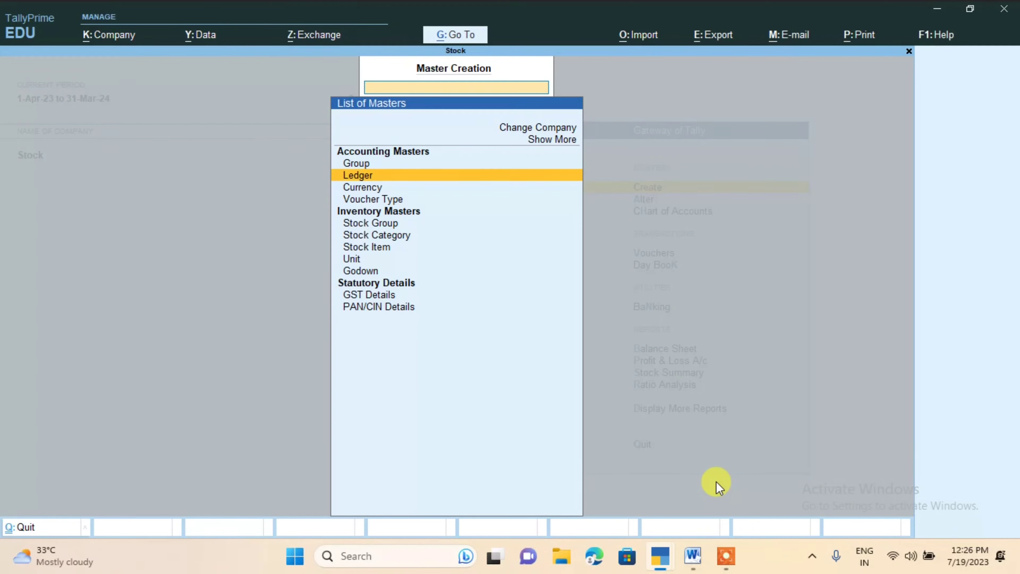
key("Return")
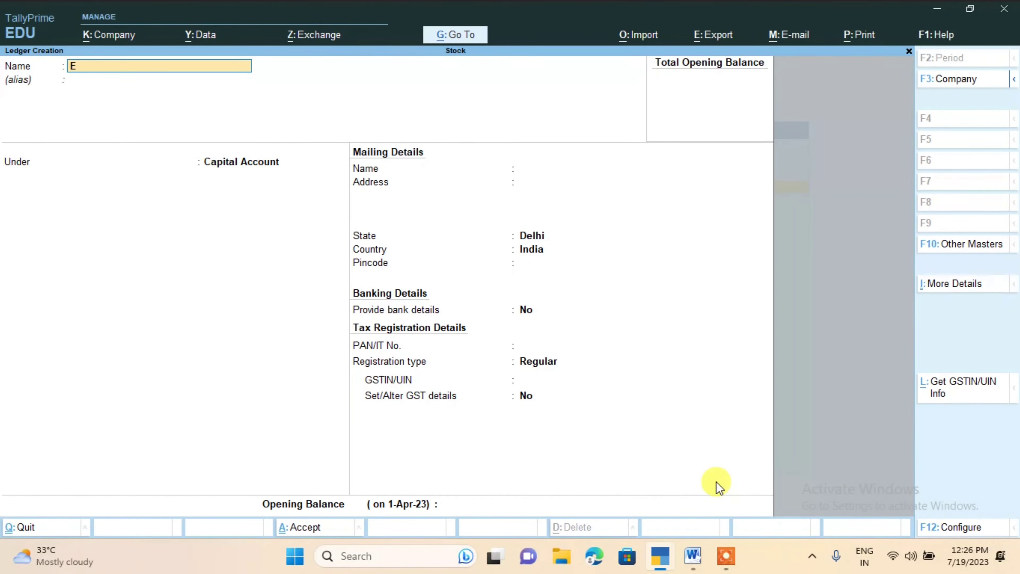
Create a ledger with the supplier's name under Sundry Creditors, keeping the default details
type("Ramen")
key("Return")
key("Return")
type("S")
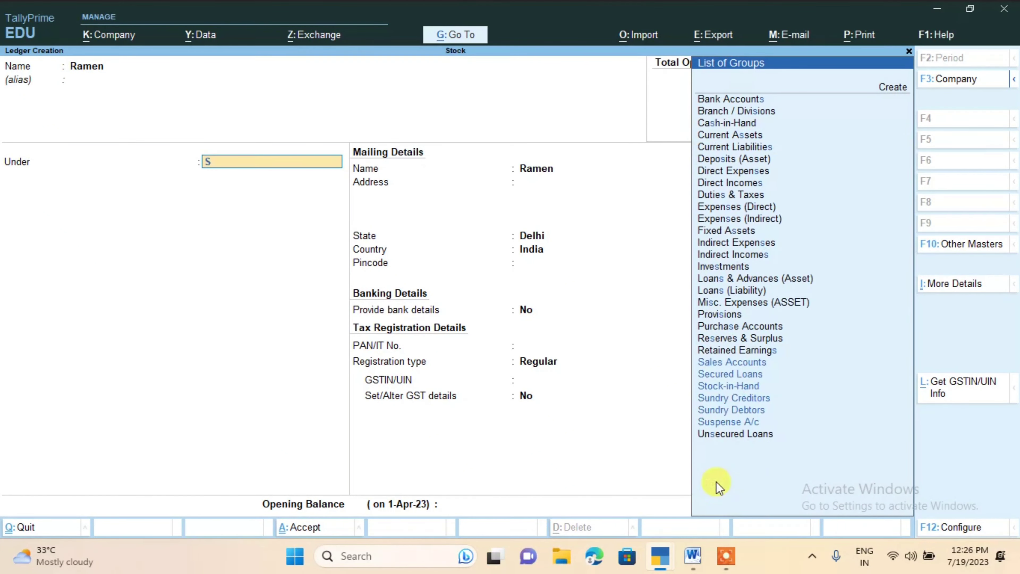
type("u")
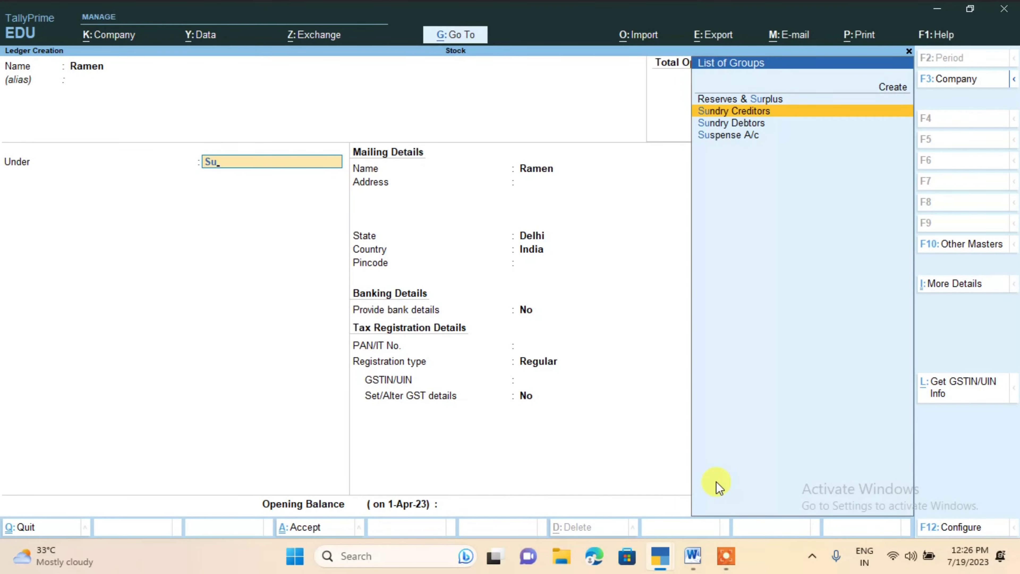
key("Return")
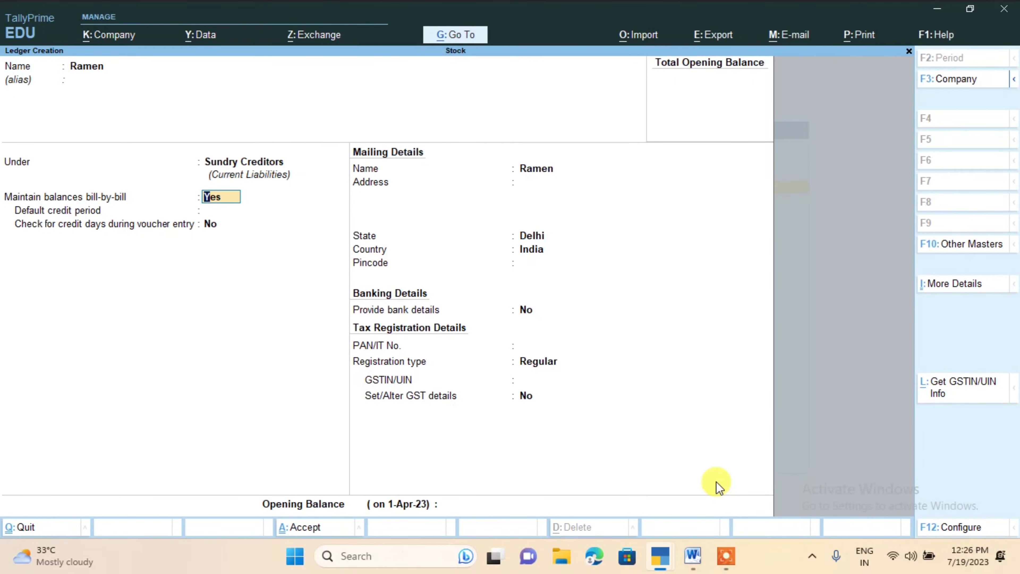
key("ctrl+a")
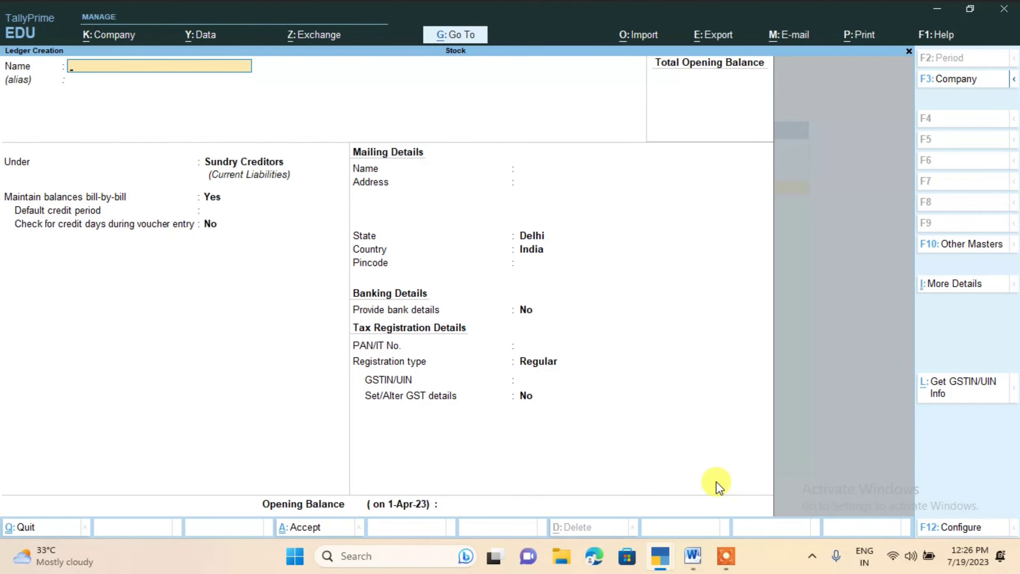
Create a ledger with the customer's name under Sundry Debtors, keeping the default details
type("Akash")
key("Return")
key("Return")
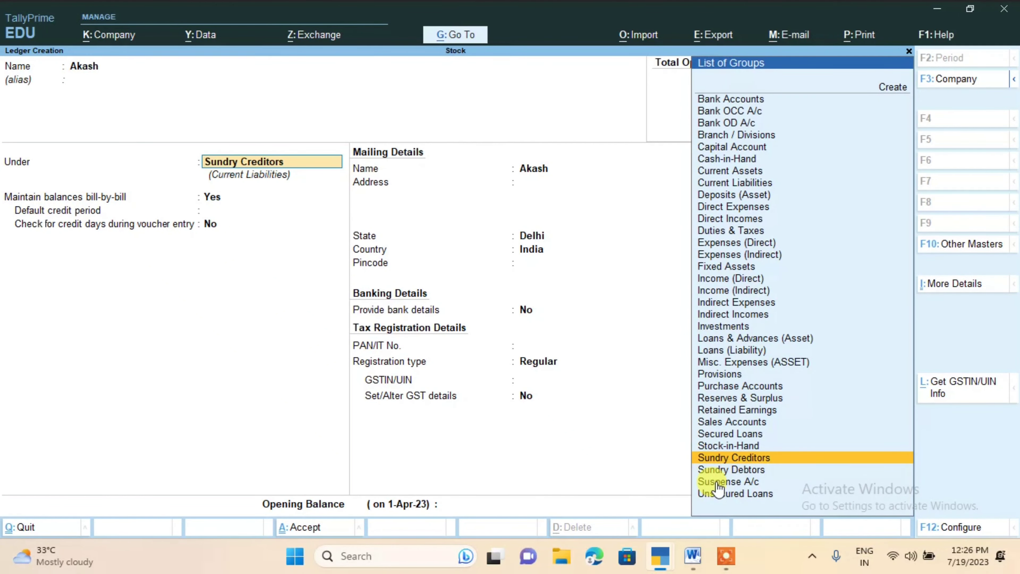
key("Down")
key("Return")
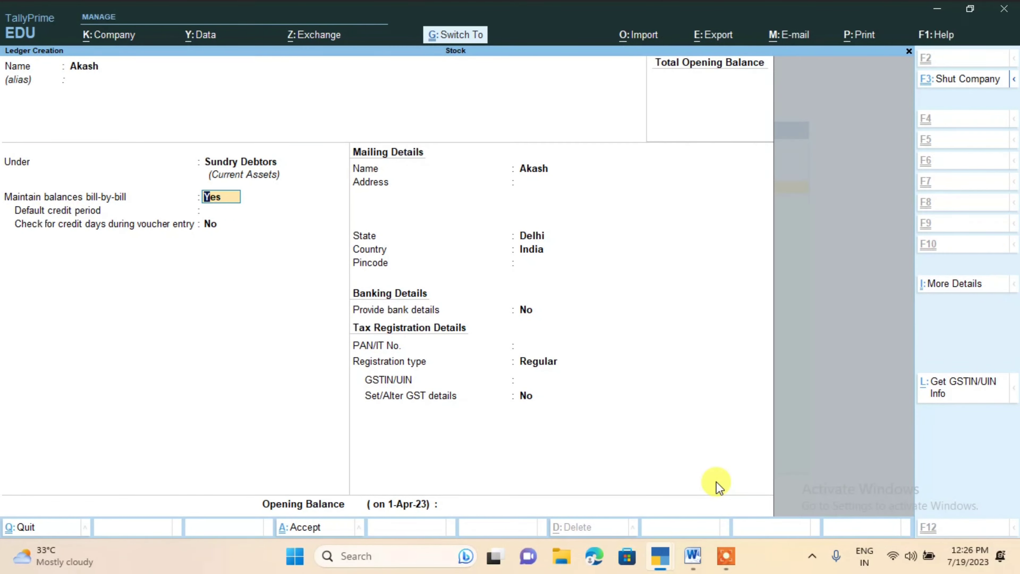
key("ctrl+a")
Create a ledger named Sale under the Sales Accounts group and save it
type("Sa")
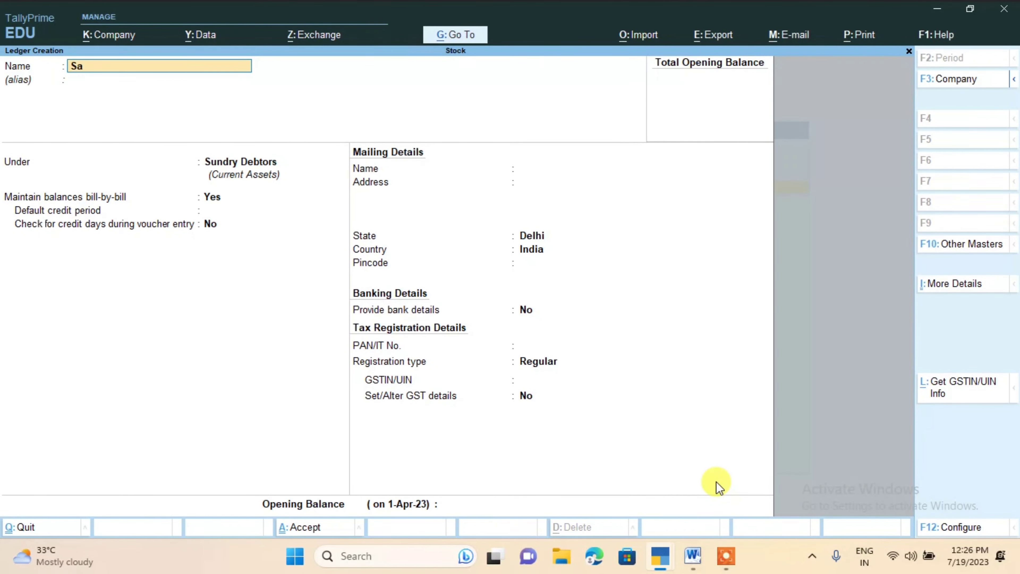
type("le")
key("Return")
key("Return")
type("Sa")
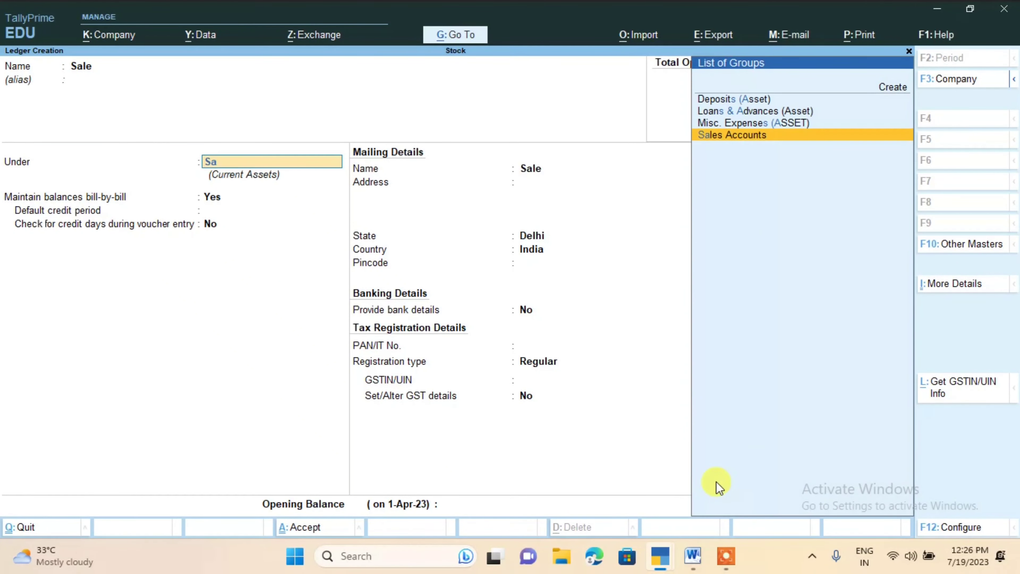
type("le")
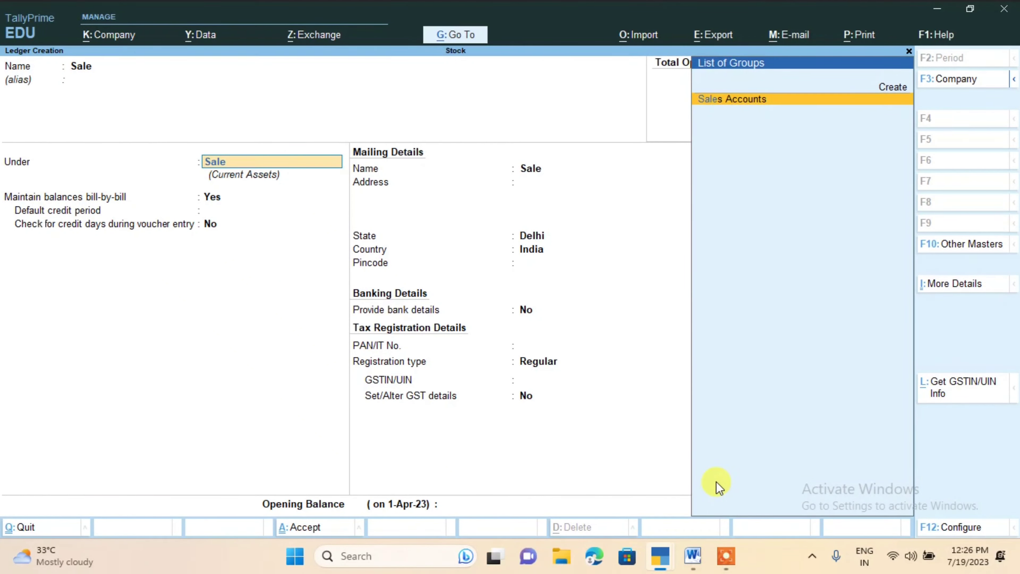
key("Return")
left_click(717, 482)
key("ctrl+a")
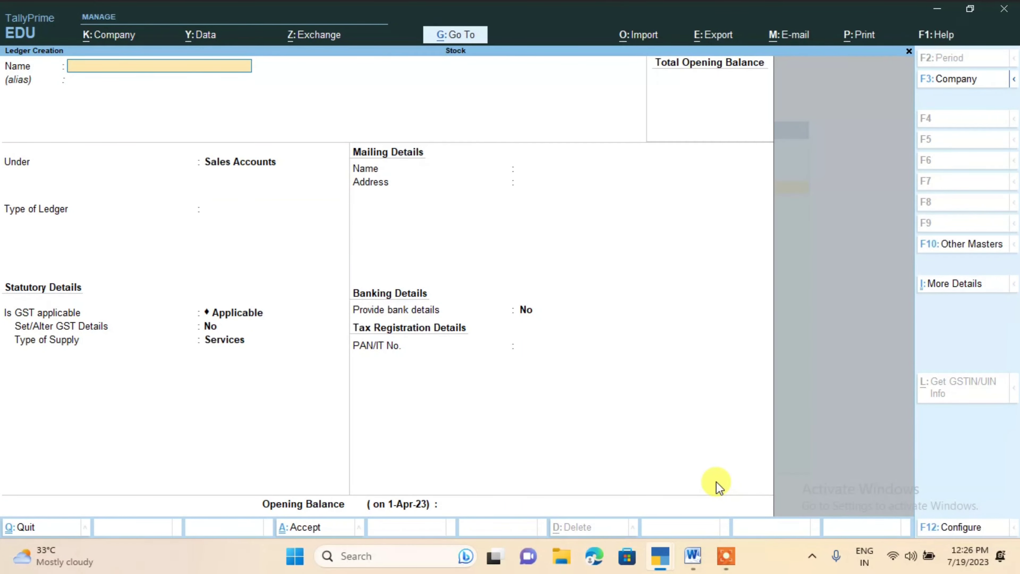
Create a ledger named Puchase under the Purchase Accounts group and leave ledger creation
type("Puchase")
key("Return")
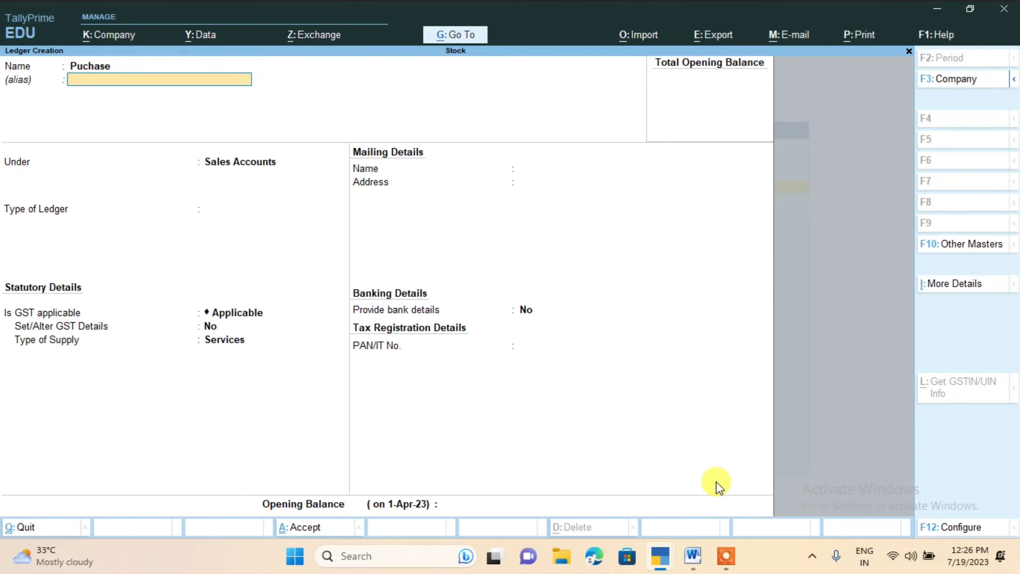
key("Return")
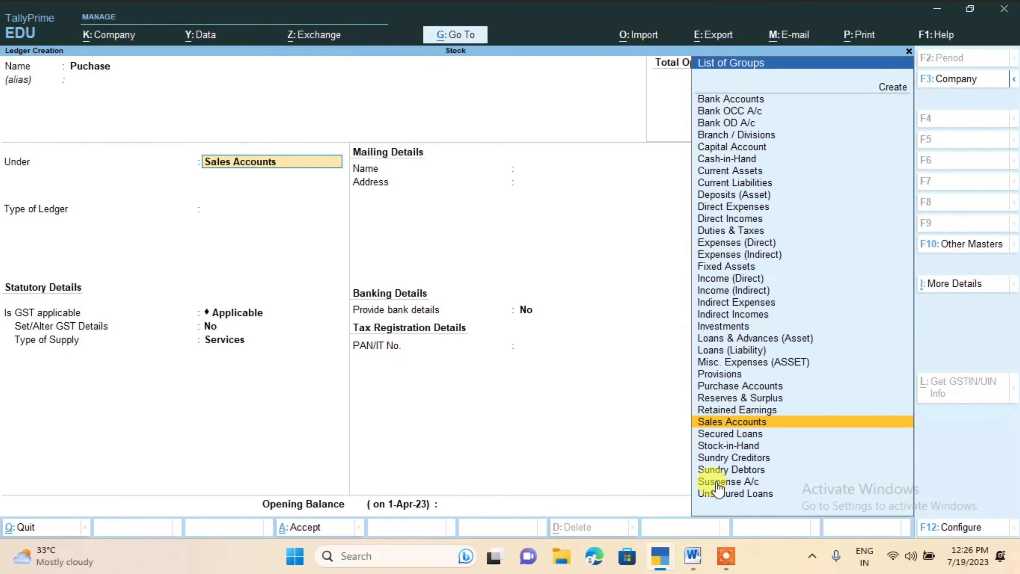
type("Pu")
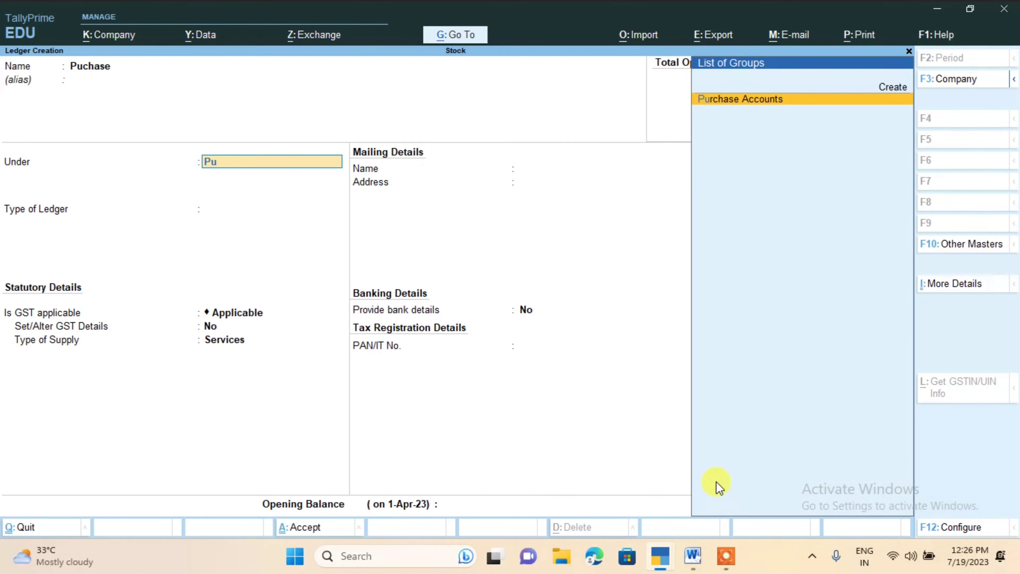
key("Return")
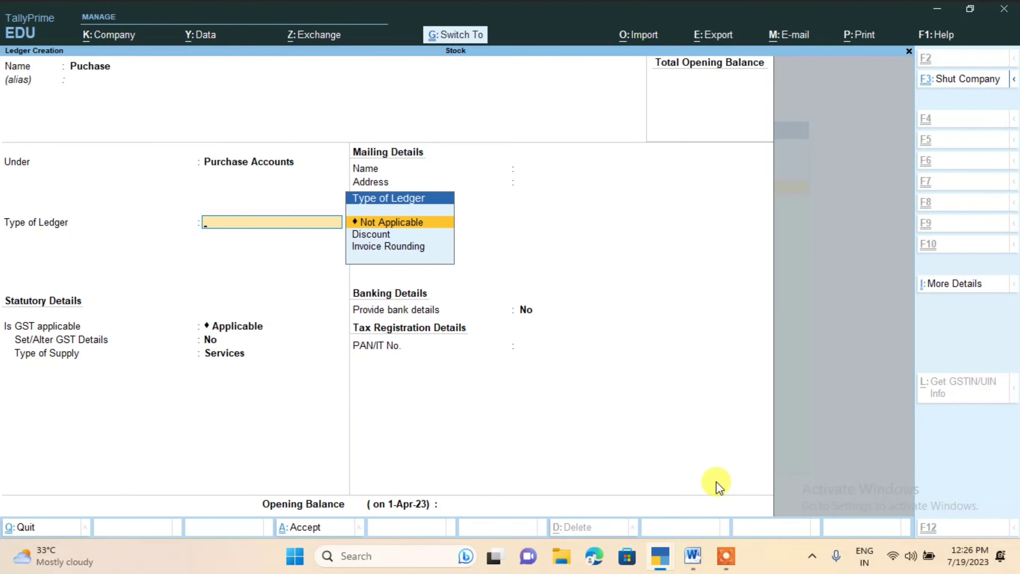
key("ctrl+a")
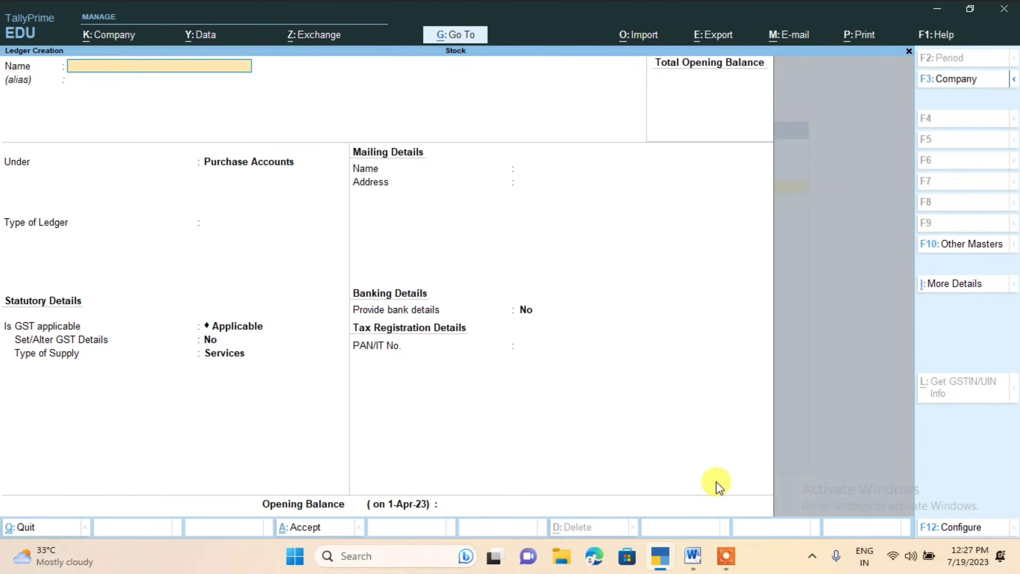
key("Escape")
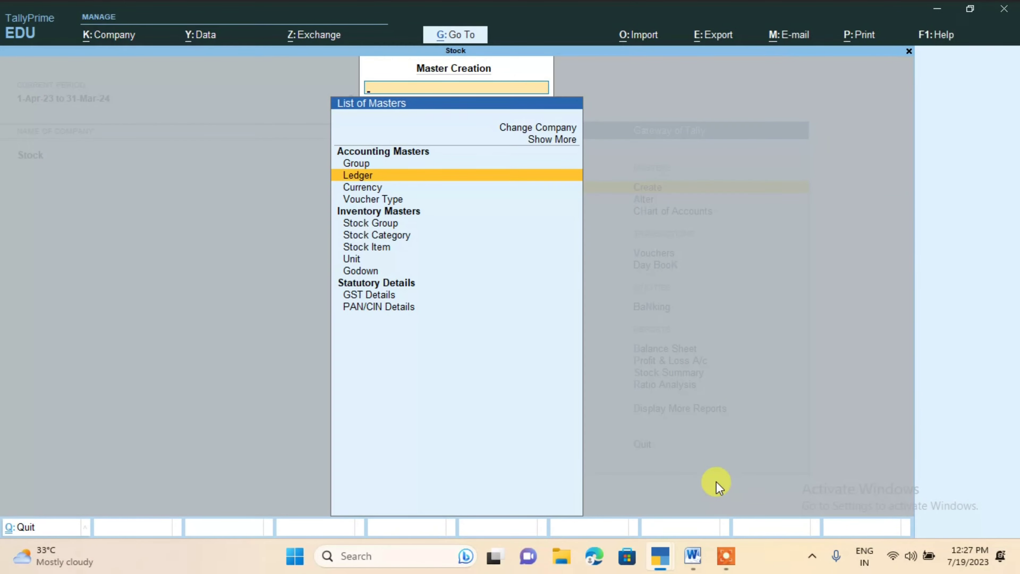
Open the creation form for a new stock item among the inventory masters
key("Down")
key("Down")
key("Down")
key("Down")
key("Down")
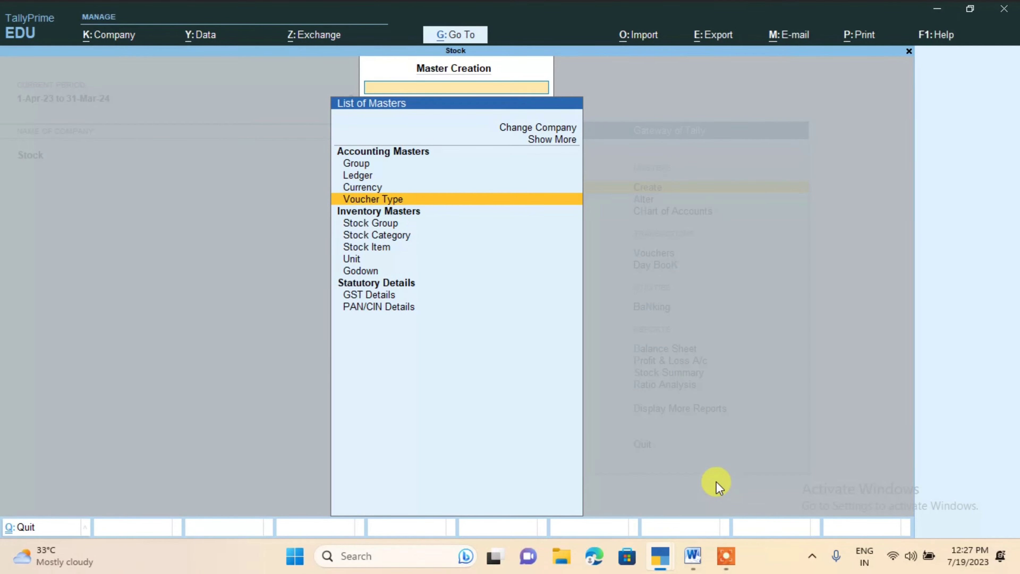
key("Up")
key("Up")
key("Down")
key("Down")
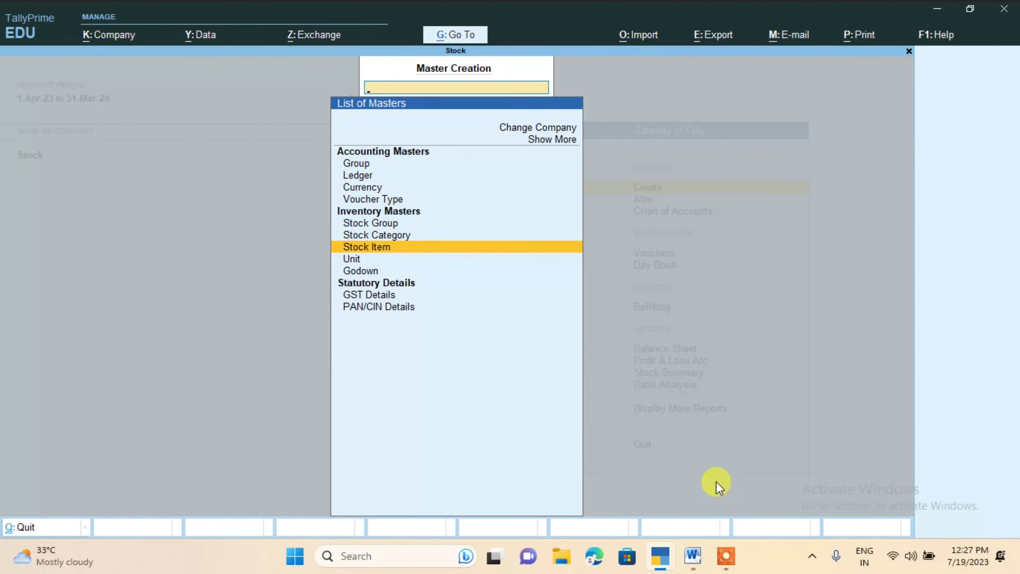
key("Return")
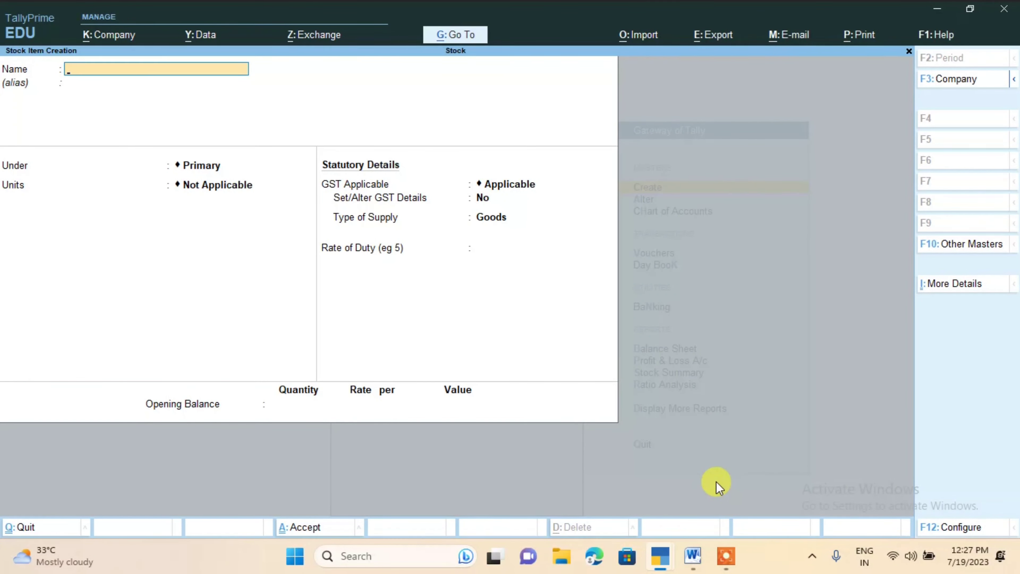
Name the new stock item Keyboard and place it under the Primary group
type("Keyboard")
key("Return")
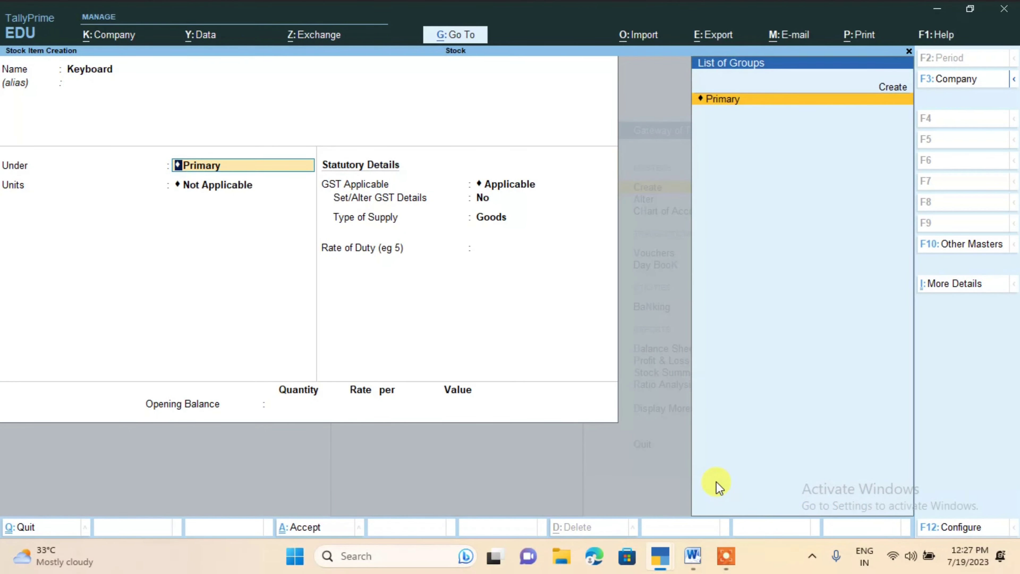
key("Return")
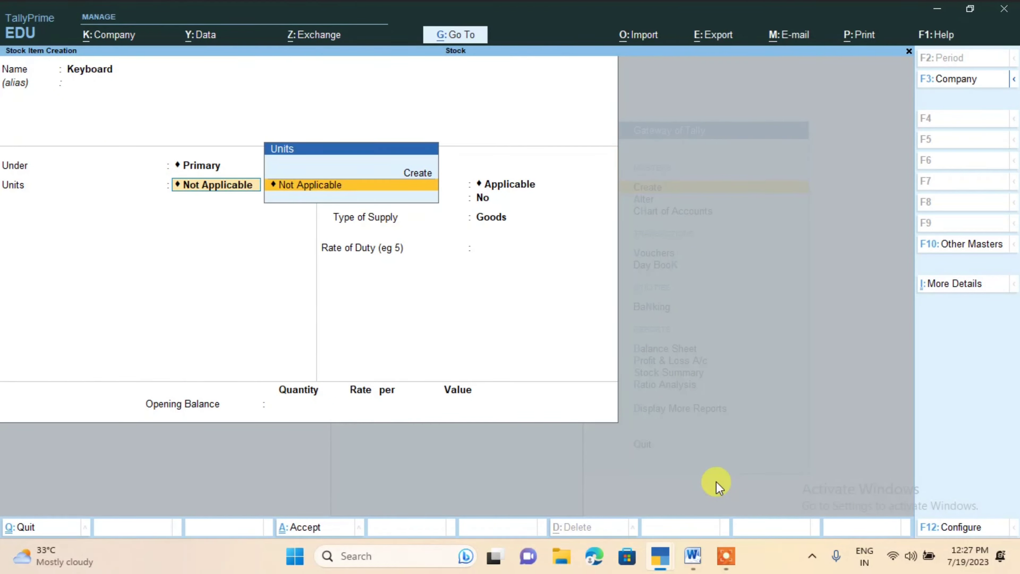
Create a simple unit with symbol pcs, quantity code Not Applicable and 0 decimal places for the Keyboard item
key("alt")
key("alt+c")
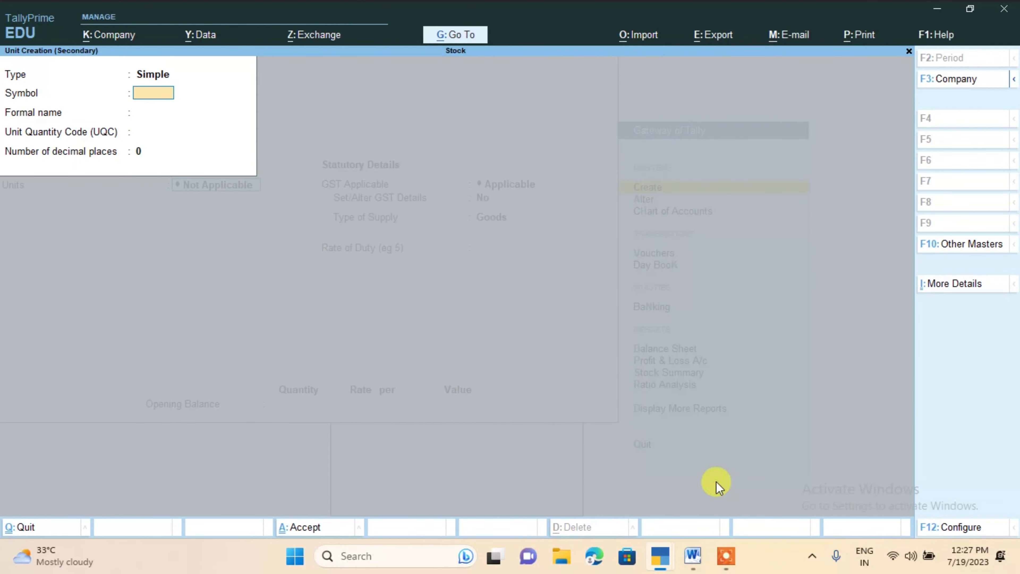
type("pcs")
key("Return")
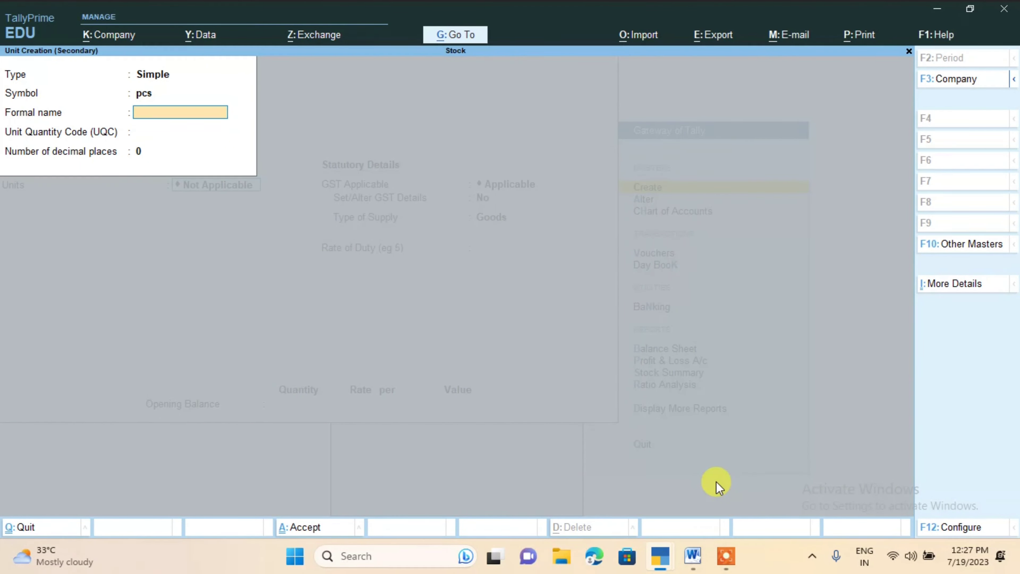
key("Return")
key("Return")
key("Return")
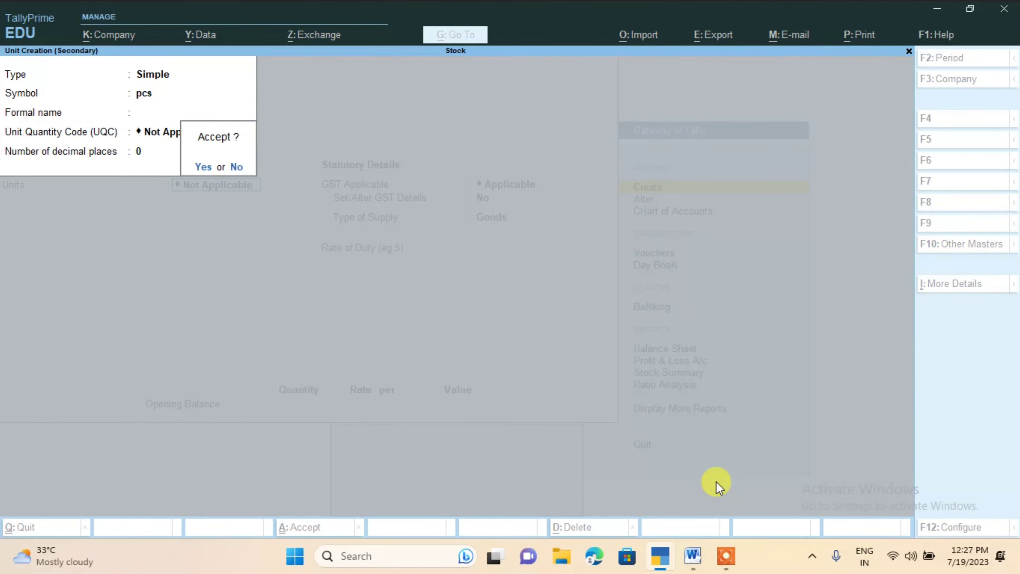
Save the Keyboard item with GST Applicable, supply type Goods, duty rate 0 and no opening balance
key("Return")
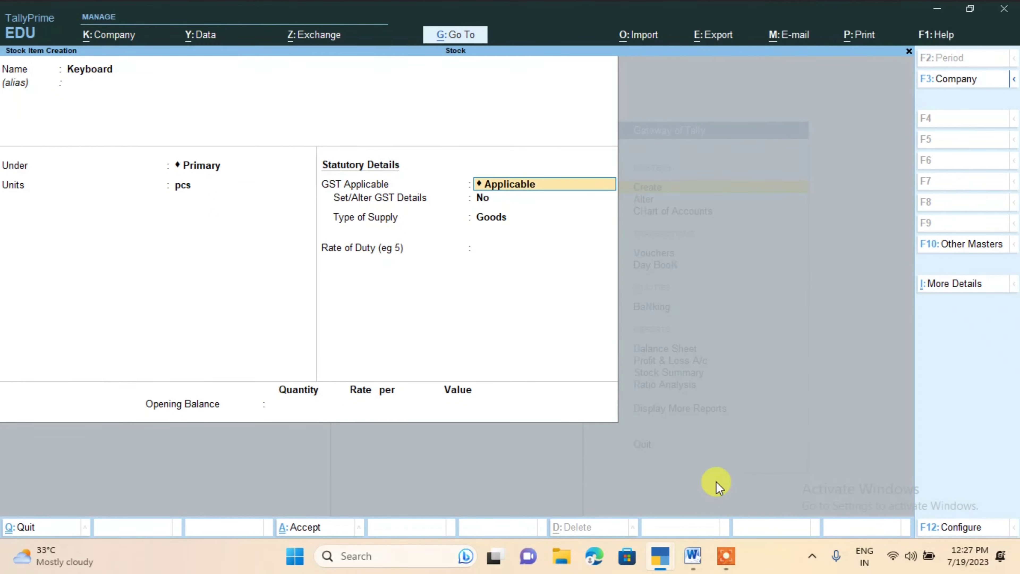
key("Return")
key("Return")
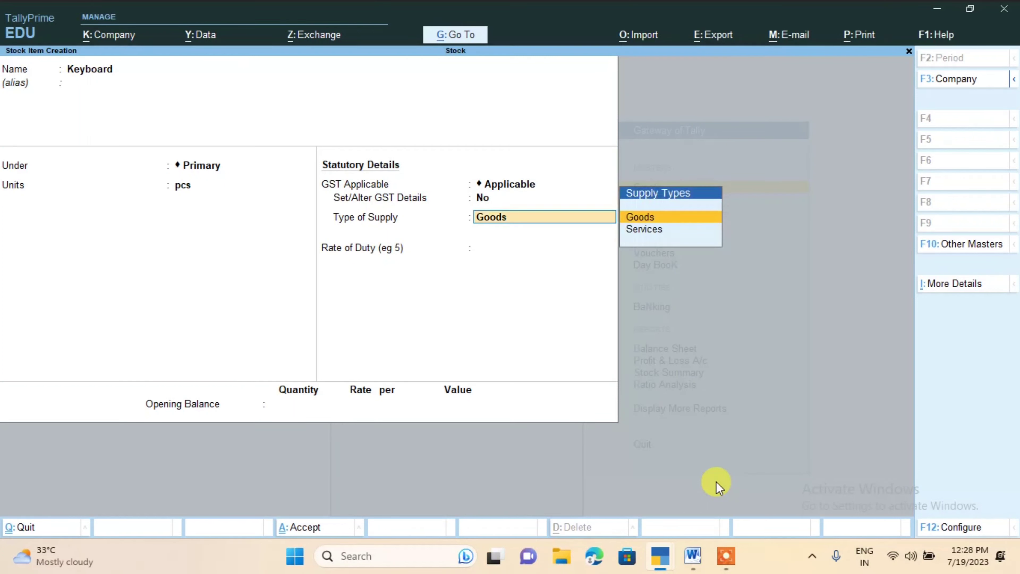
key("Return")
key("Return")
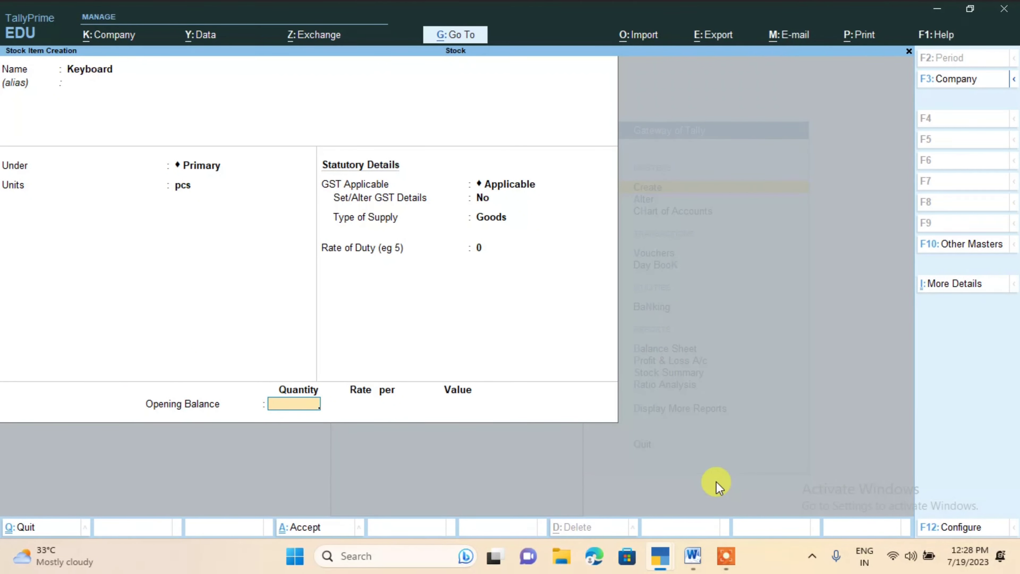
key("Return")
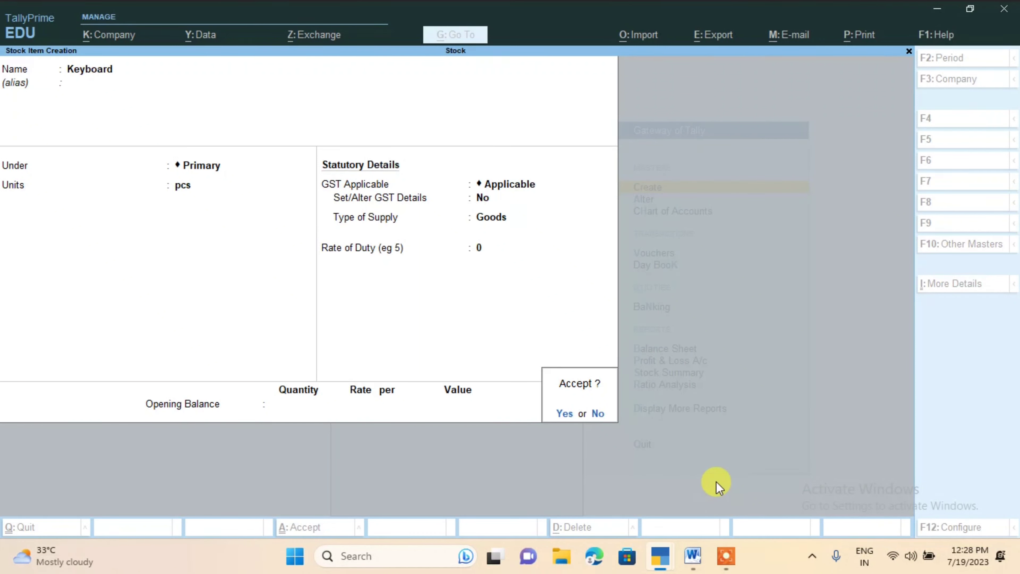
key("Return")
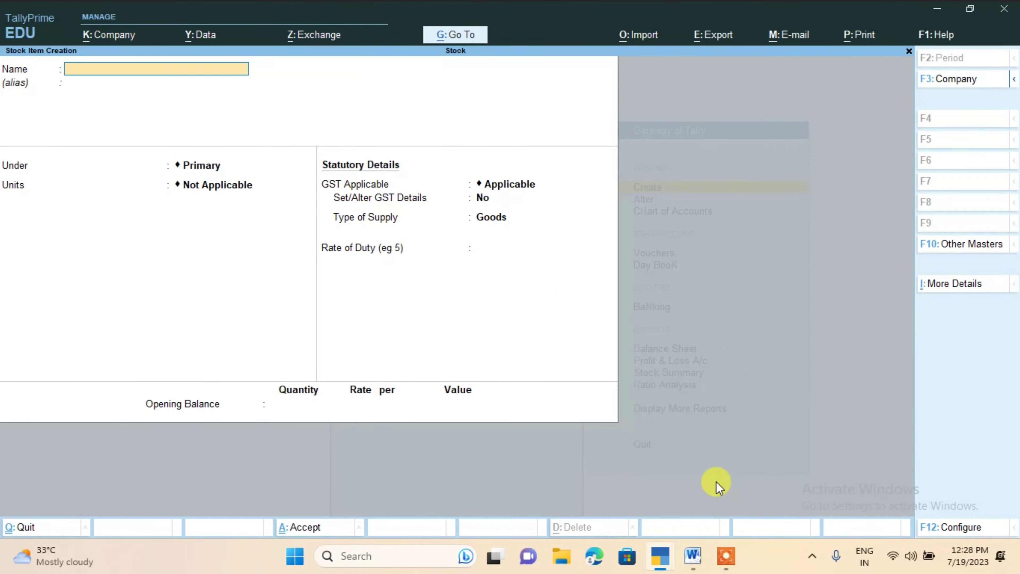
Create the stock item Cpu under the Primary group with pcs as its unit and save it
type("Cpu")
key("Return")
key("Return")
key("Return")
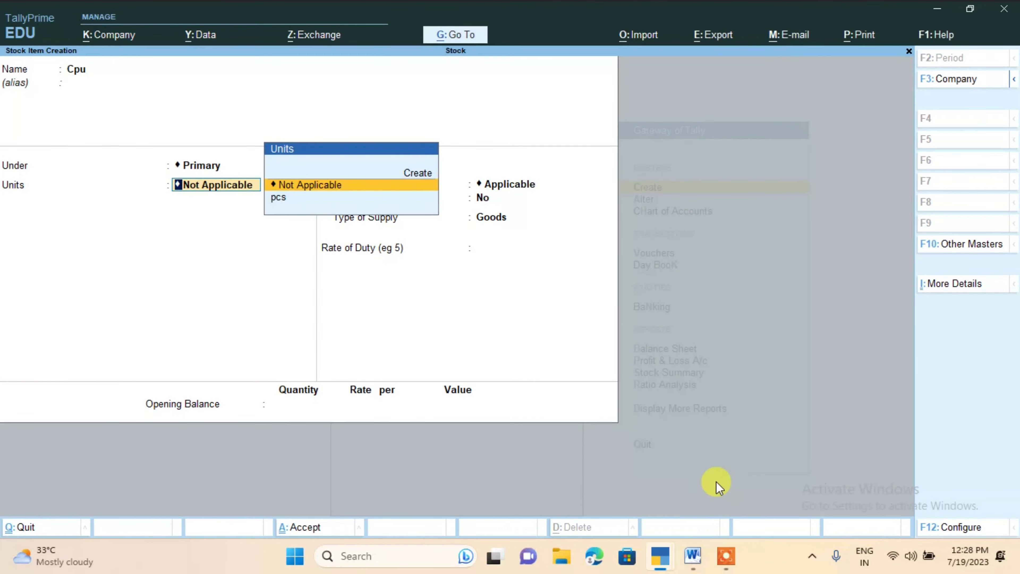
key("Down")
key("Return")
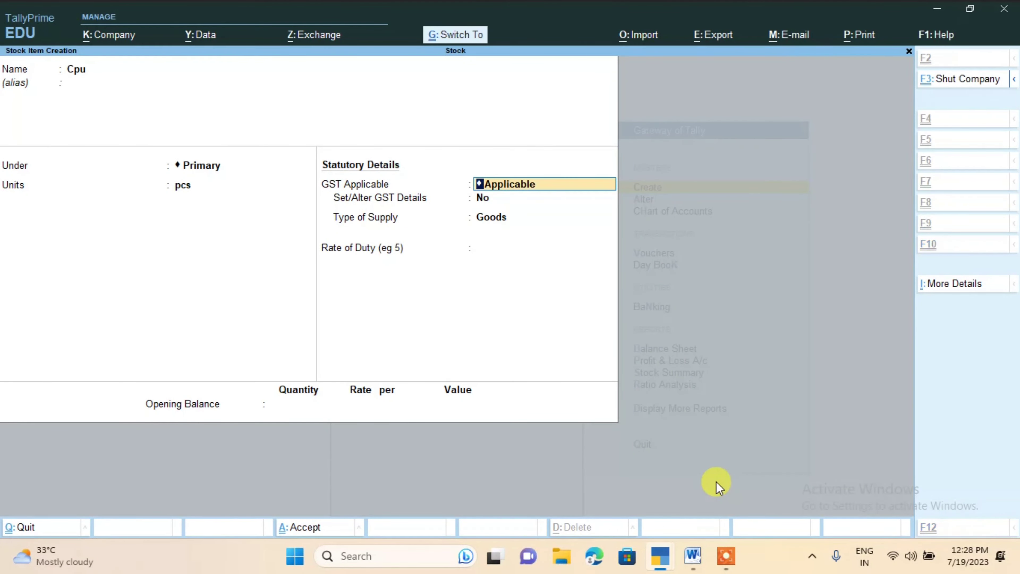
key("ctrl+a")
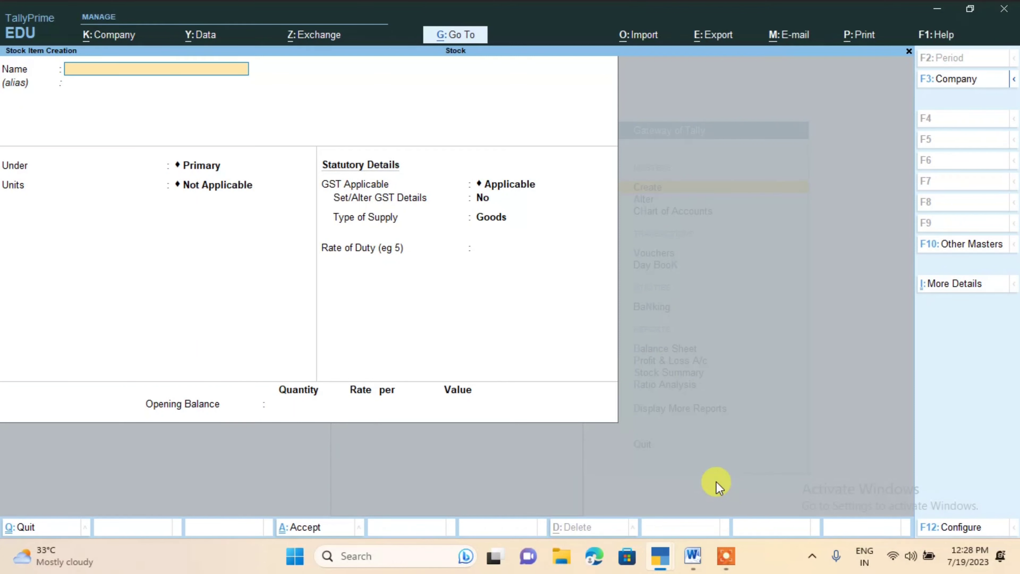
Name the next stock item Cabel and place it under the Primary group
type("Cabel")
key("Return")
key("Return")
key("Return")
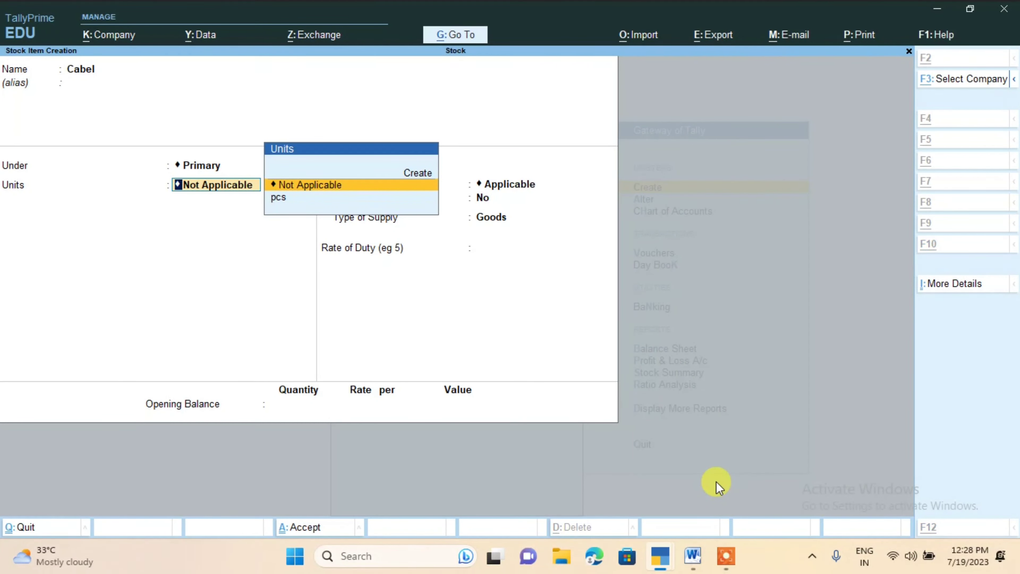
Create a simple unit box with quantity code Not Applicable and 0 decimal places for Cabel, and save the item
key("alt+c")
type("box")
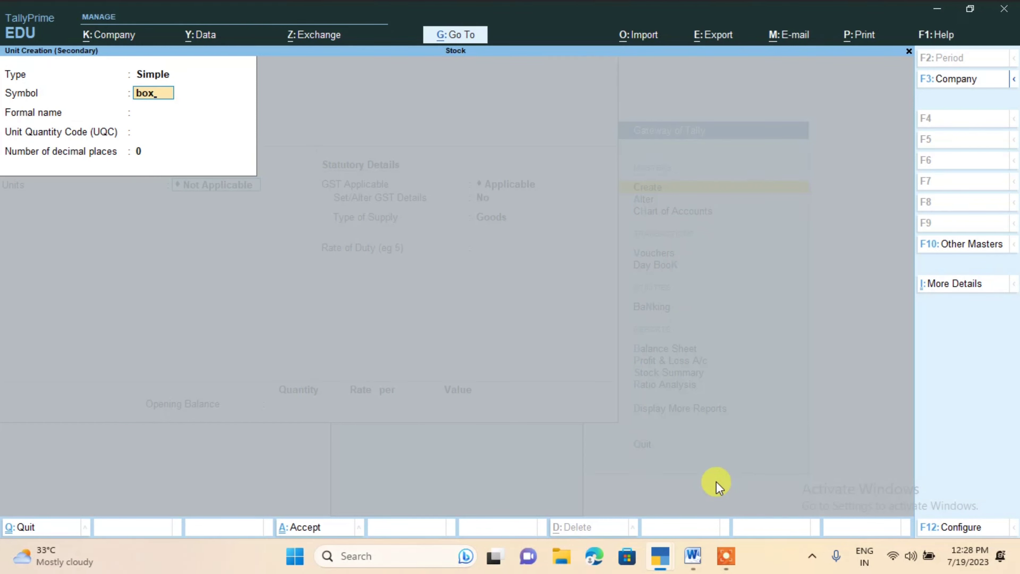
key("Return")
key("Return")
key("Return")
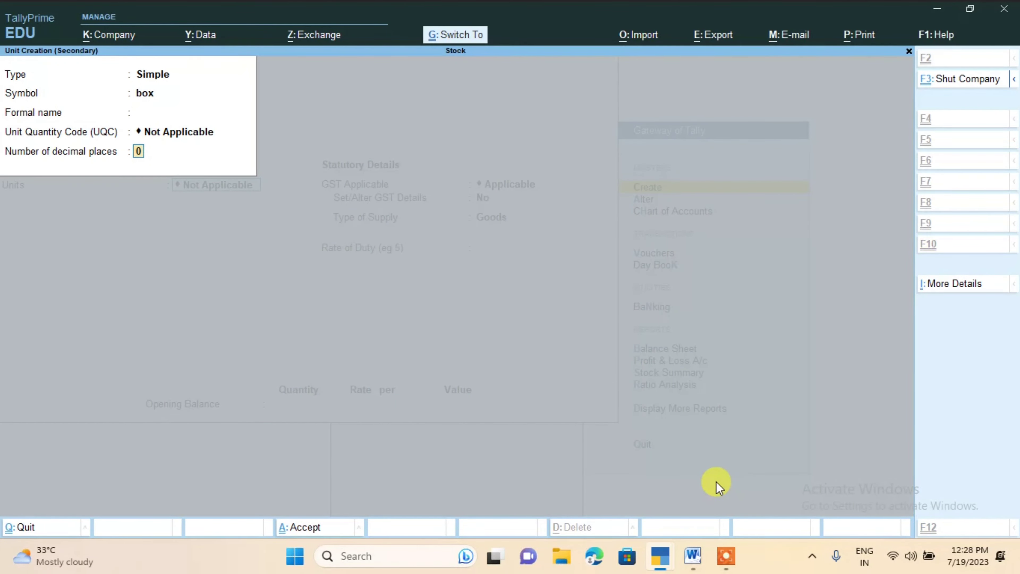
key("Return")
key("Return")
key("ctrl+a")
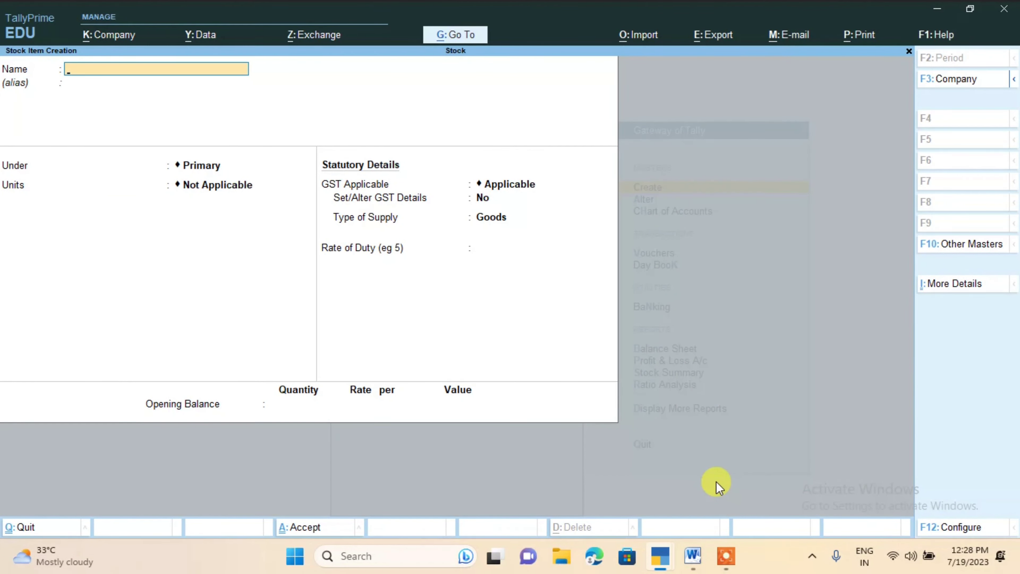
Leave stock item creation and open a new purchase voucher
key("Escape")
key("y")
key("Escape")
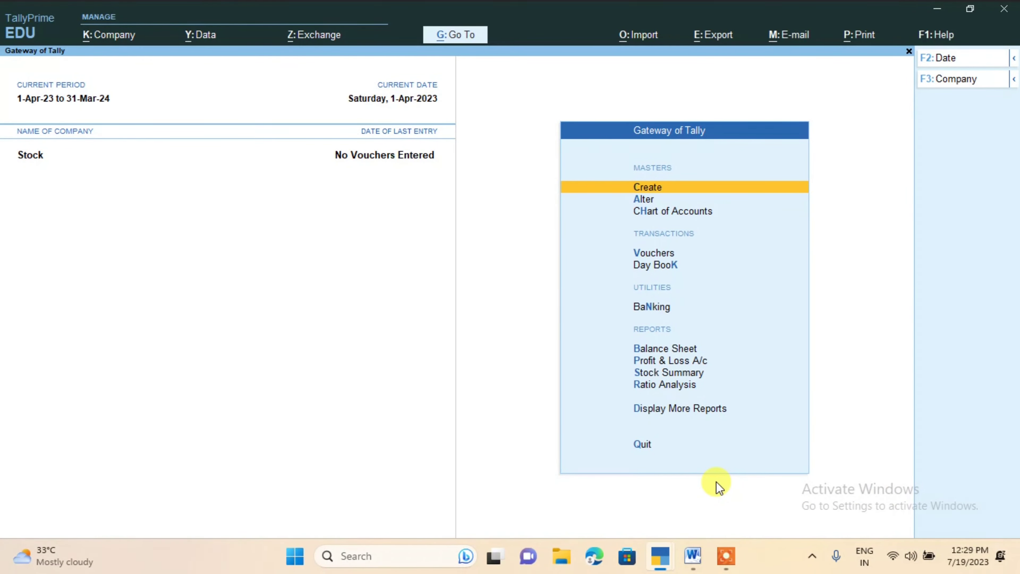
key("Down")
key("Down")
key("Down")
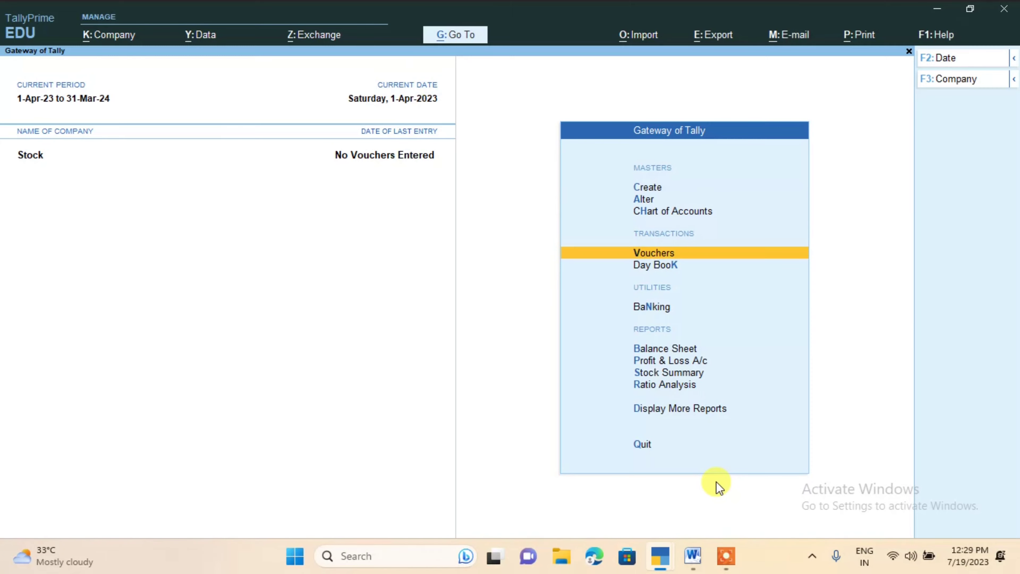
key("Return")
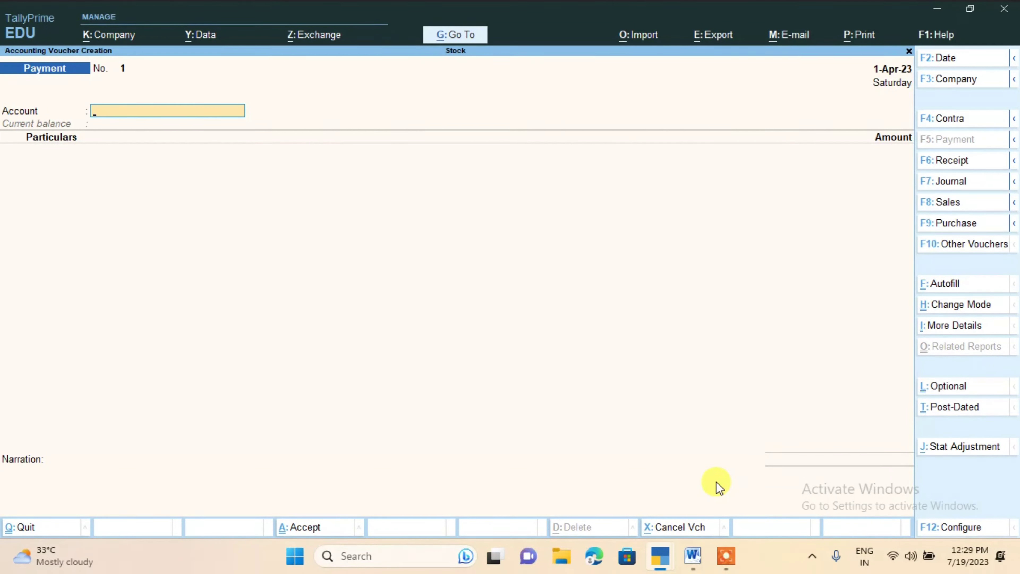
left_click(974, 229)
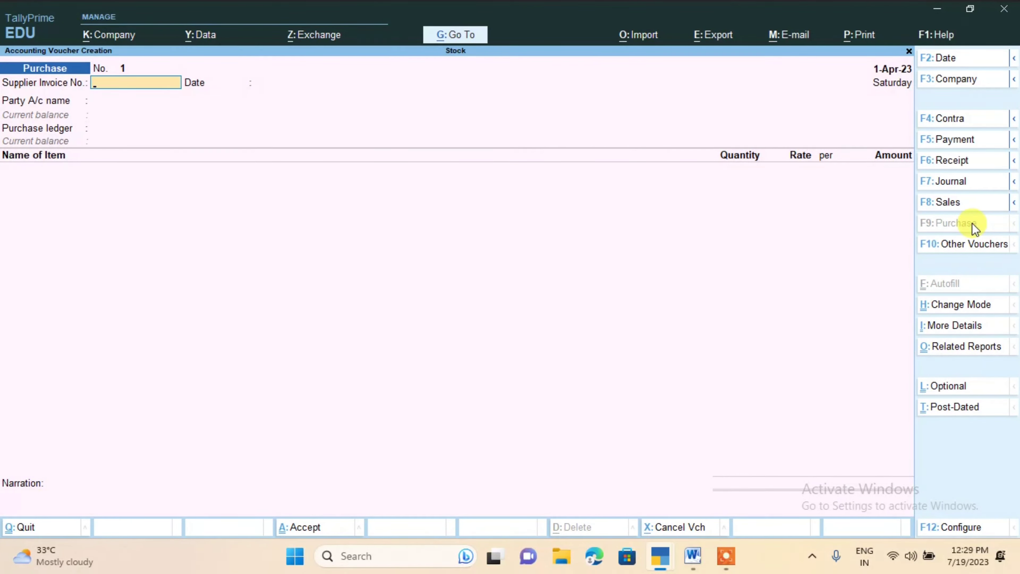
Enter the supplier invoice number with the date 1-Apr-23 and choose the creditor's ledger as the party account
type("789797")
key("Return")
key("Return")
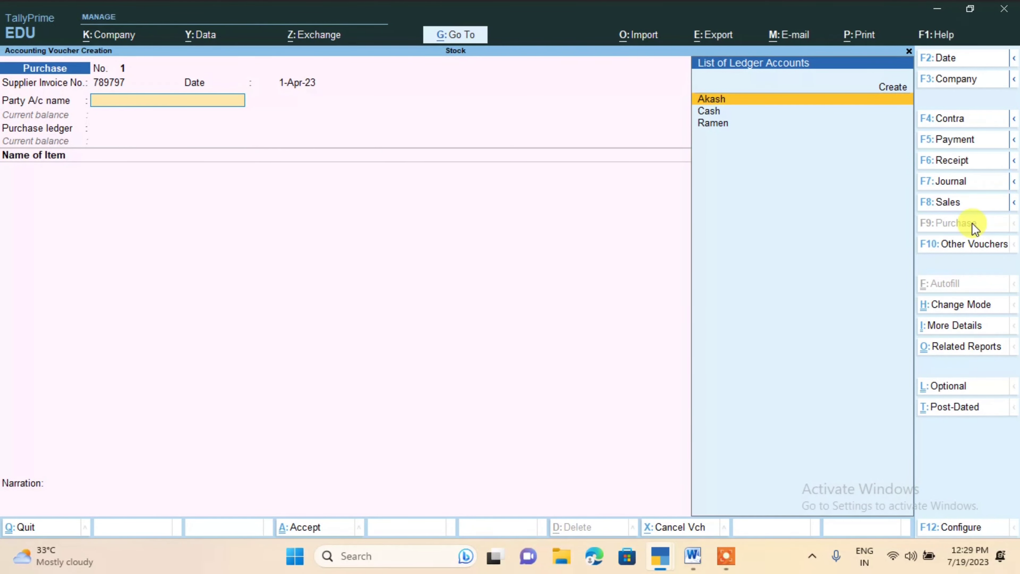
key("Down")
key("Down")
key("Return")
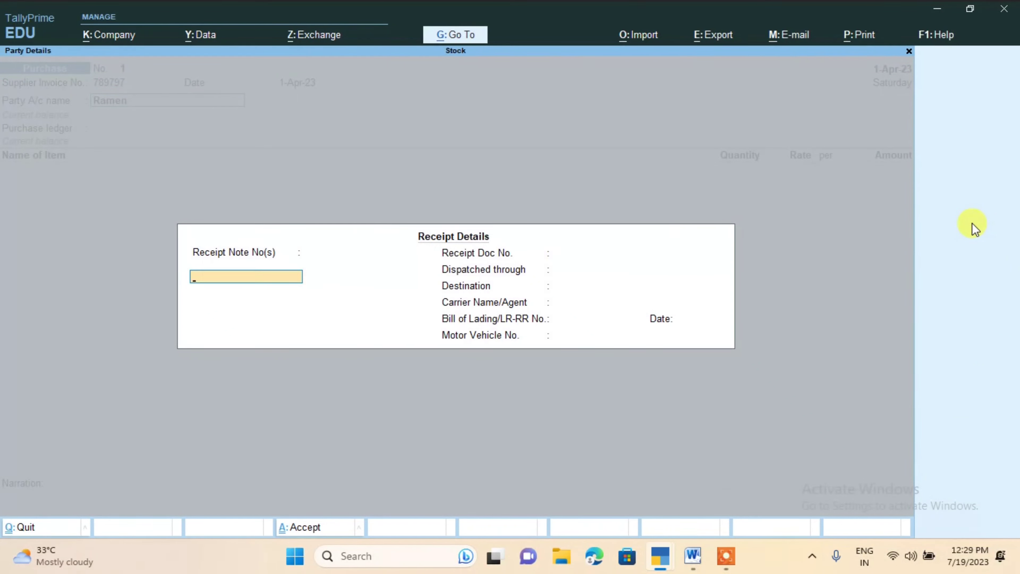
Leave the receipt details blank, accept the supplier's party details and choose Puchase as the purchase ledger
key("Return")
key("Return")
key("Return")
key("Return")
key("Return")
key("Return")
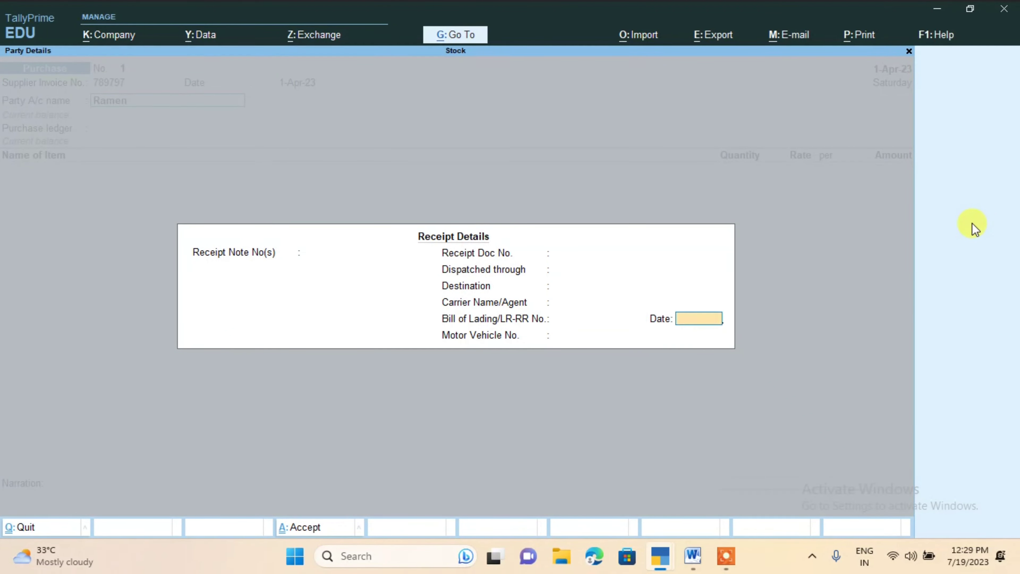
key("Return")
key("Return")
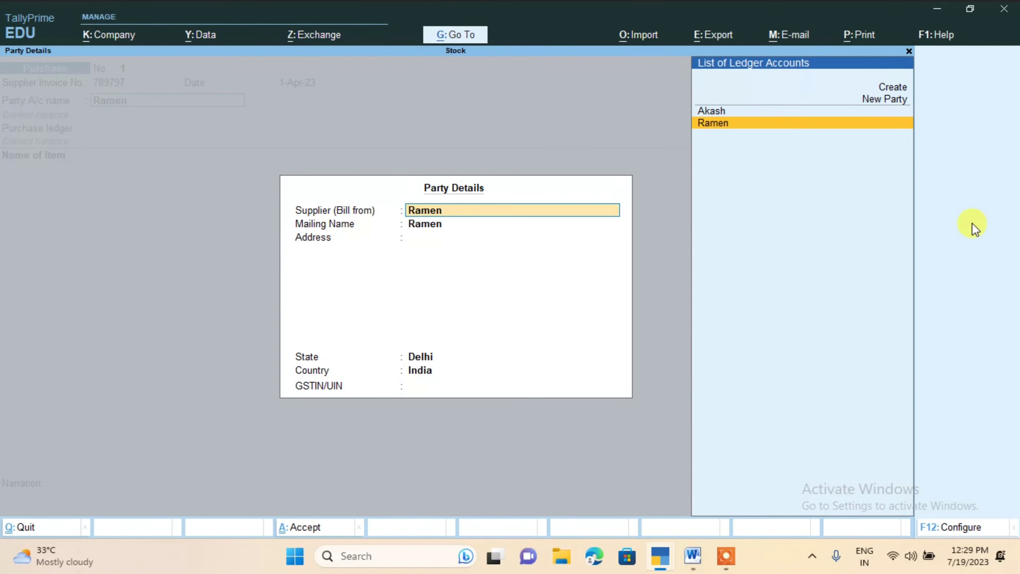
key("ctrl+a")
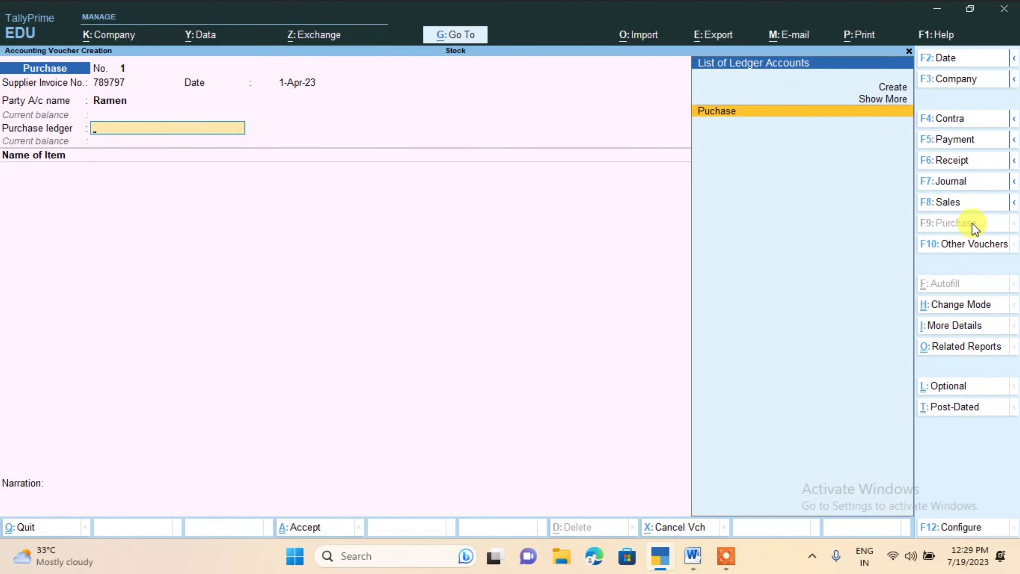
key("Return")
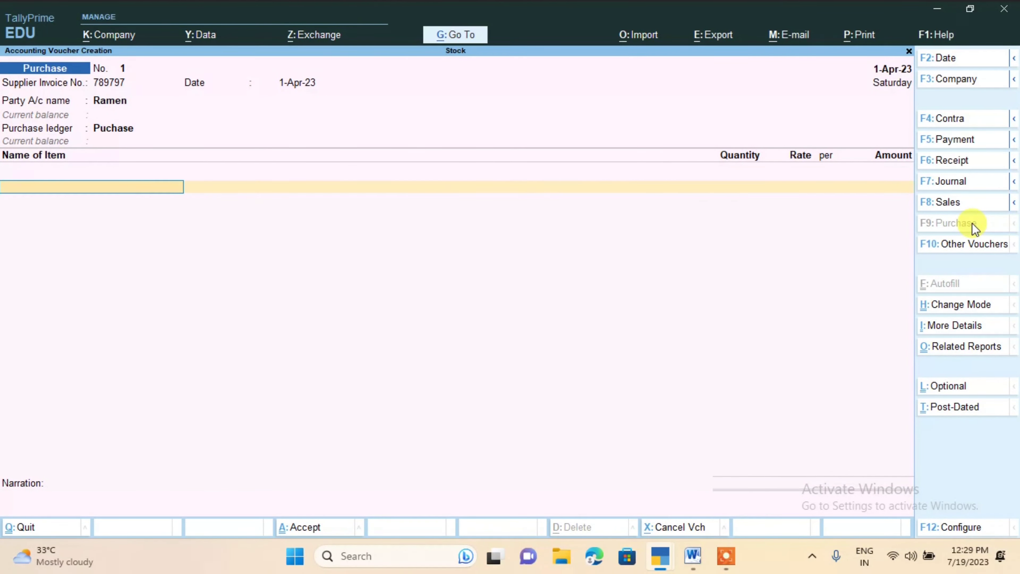
Enter Keyboard as the voucher's first item, check its quantity and rate in the Word document, and return to the TallyPrime voucher
type("K")
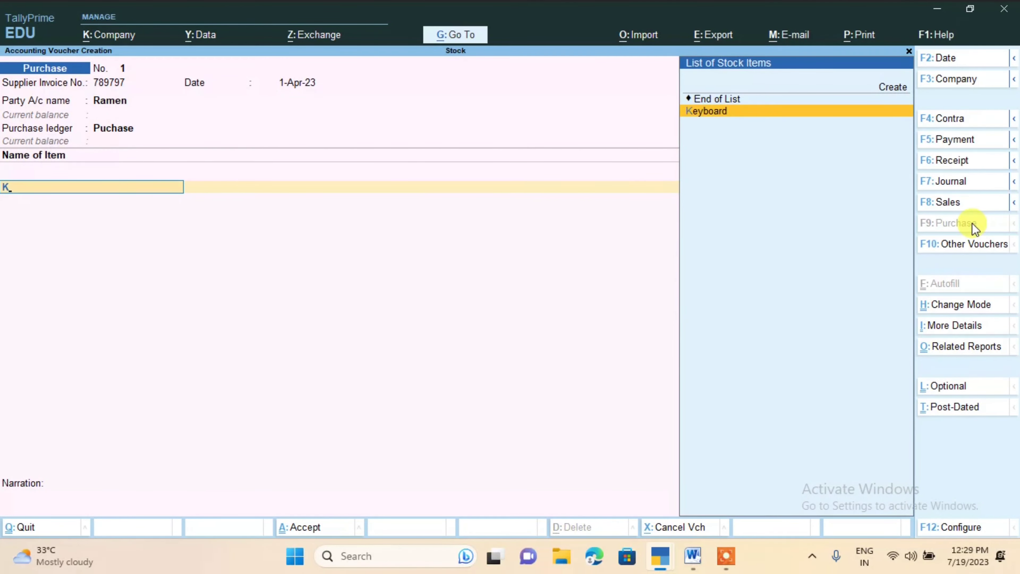
key("Return")
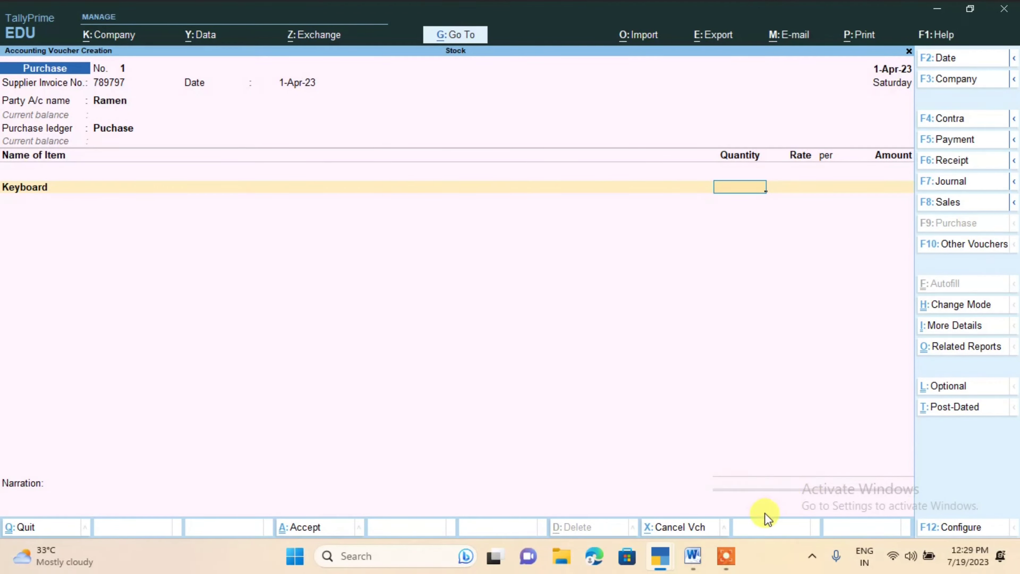
left_click(706, 565)
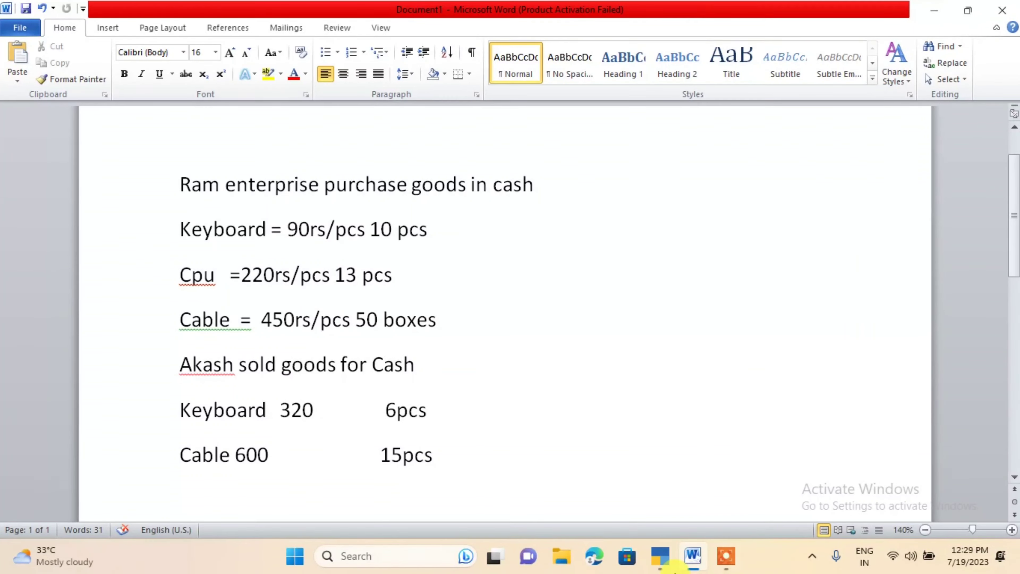
mouse_move(660, 556)
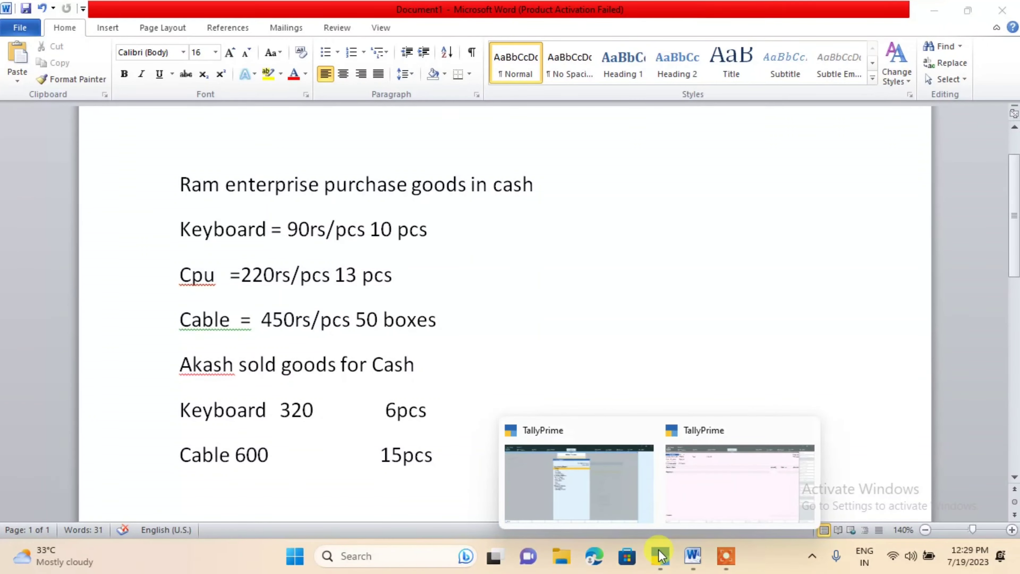
left_click(567, 458)
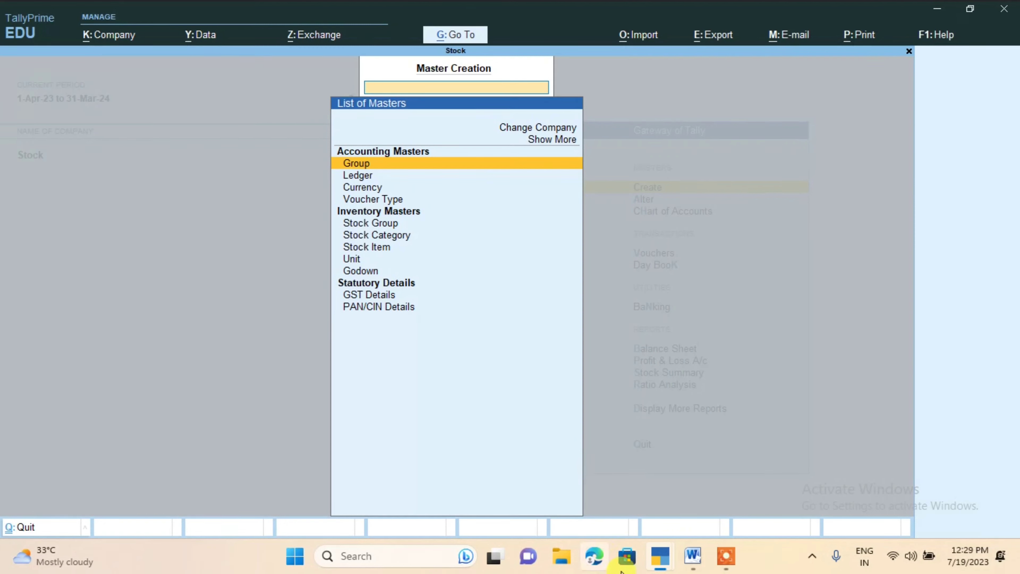
mouse_move(661, 555)
left_click(709, 502)
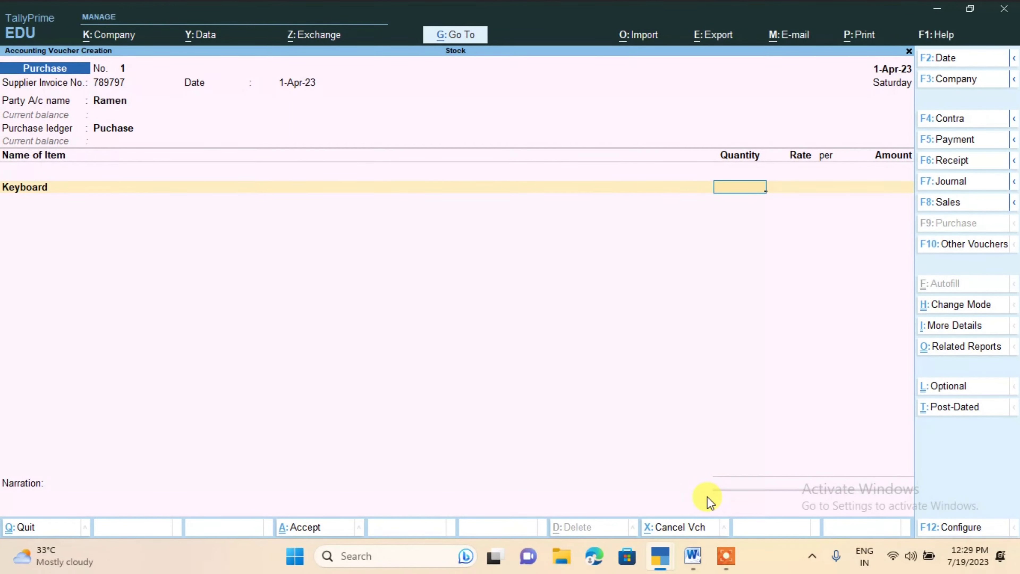
Set the Keyboard line to 10 pcs at a rate of 90 per pcs
type("10")
key("Return")
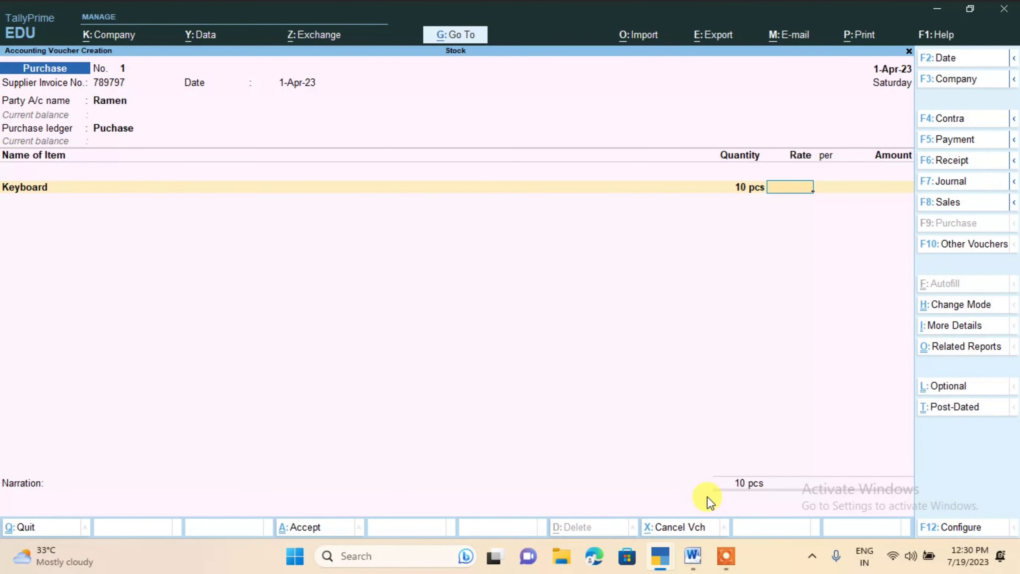
type("90")
key("Return")
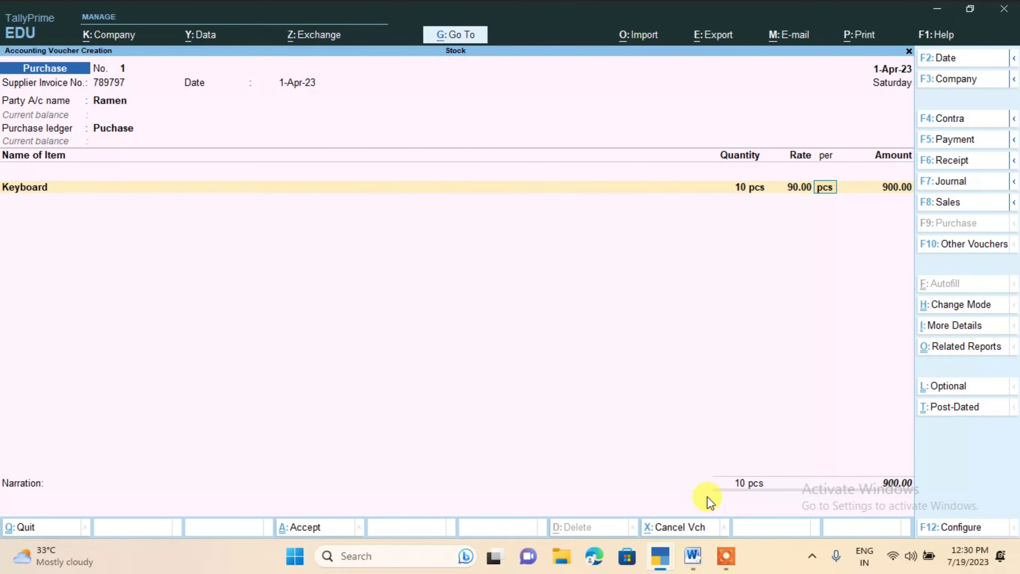
key("Return")
key("Return")
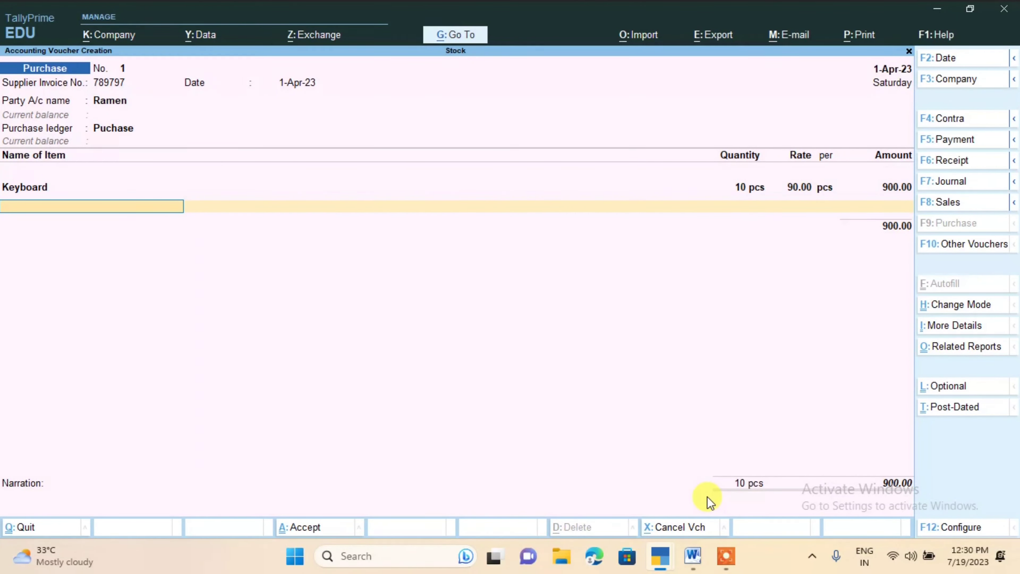
Add Cpu as the second purchase item with 13 pcs at a rate of 220 per pcs
type("Cpu")
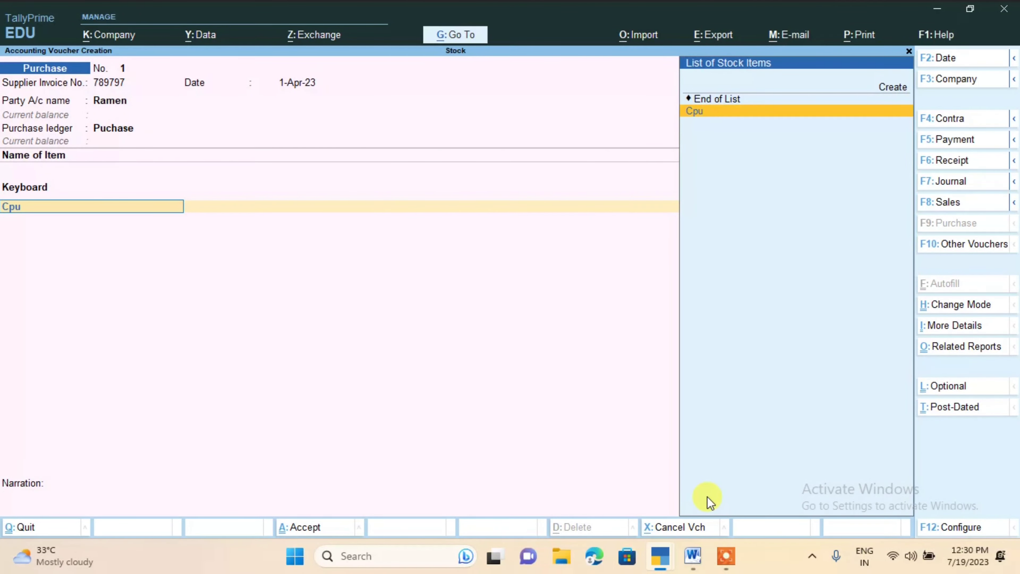
key("Return")
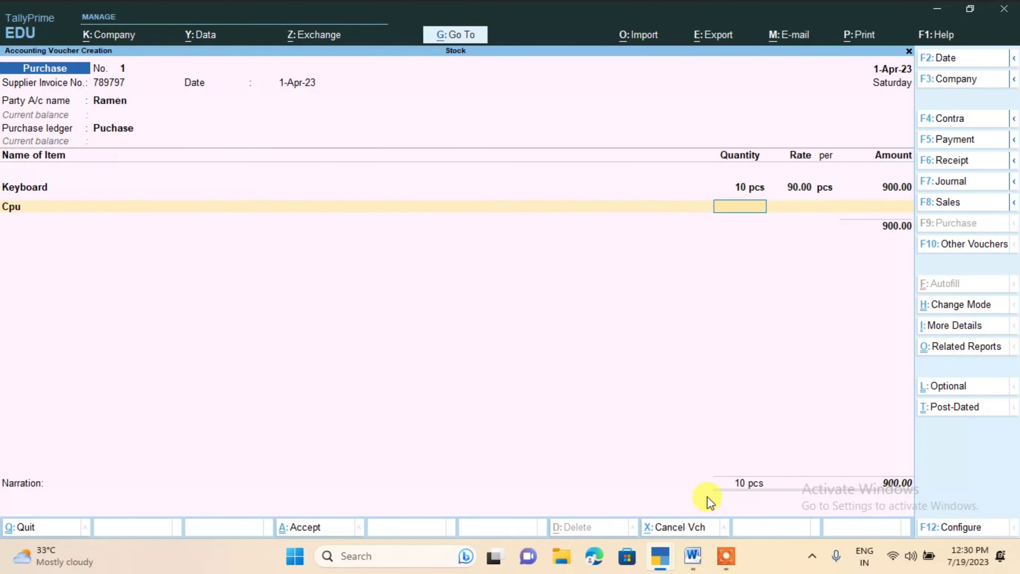
type("13")
key("Return")
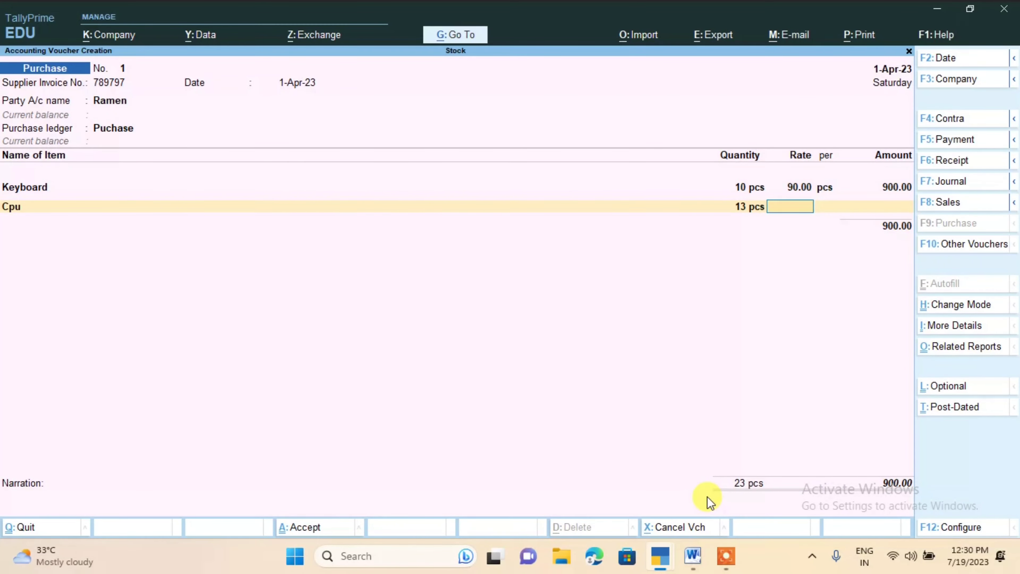
type("220")
key("Return")
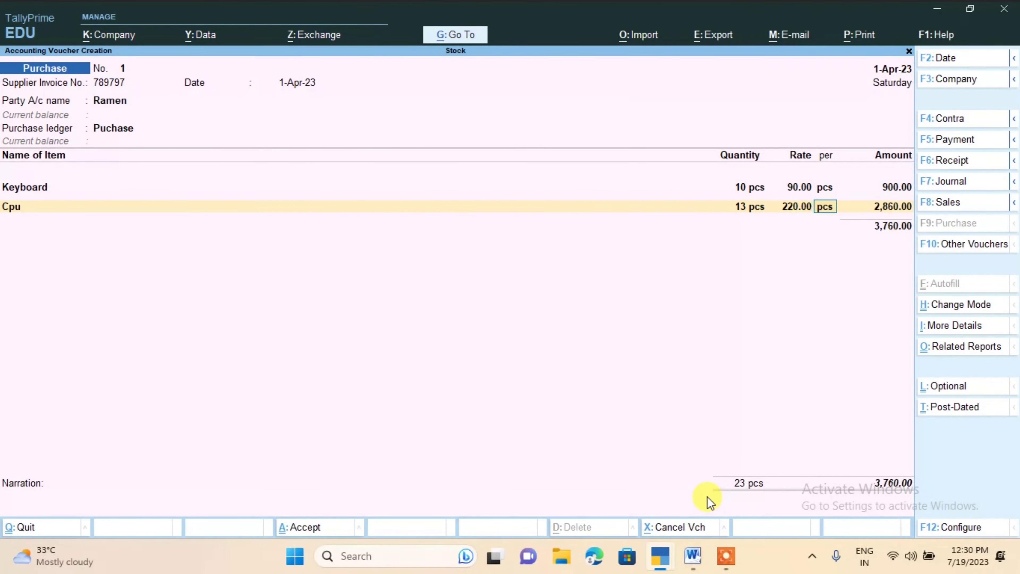
key("Return")
key("Return")
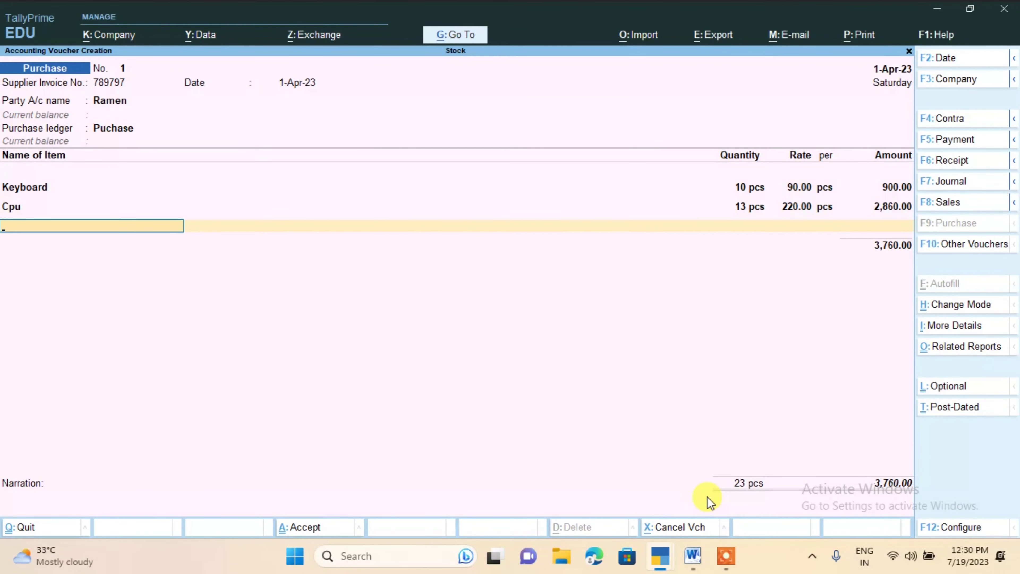
Enter Cabel as the third item of the purchase voucher
type("mo")
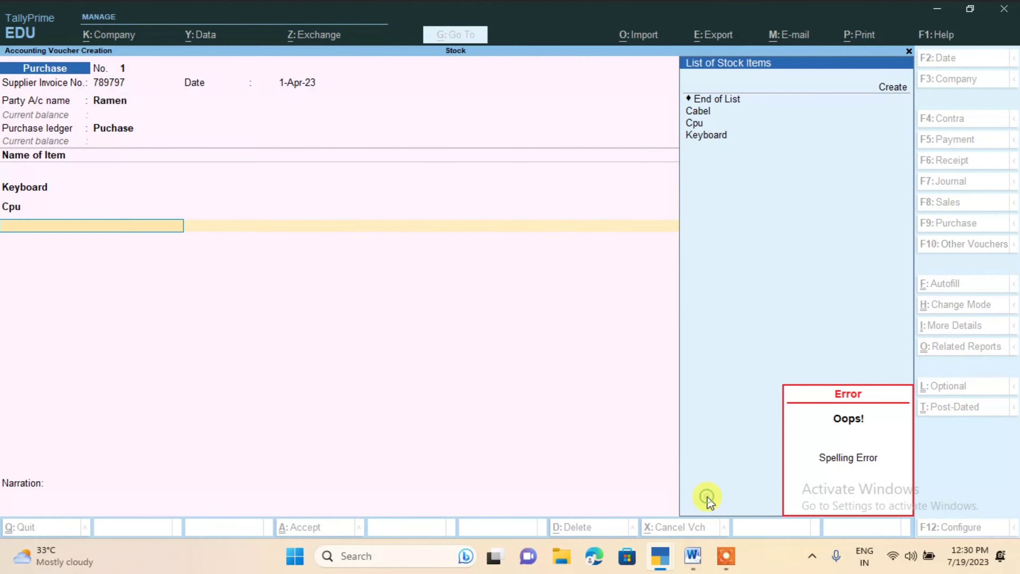
key("Down")
key("Down")
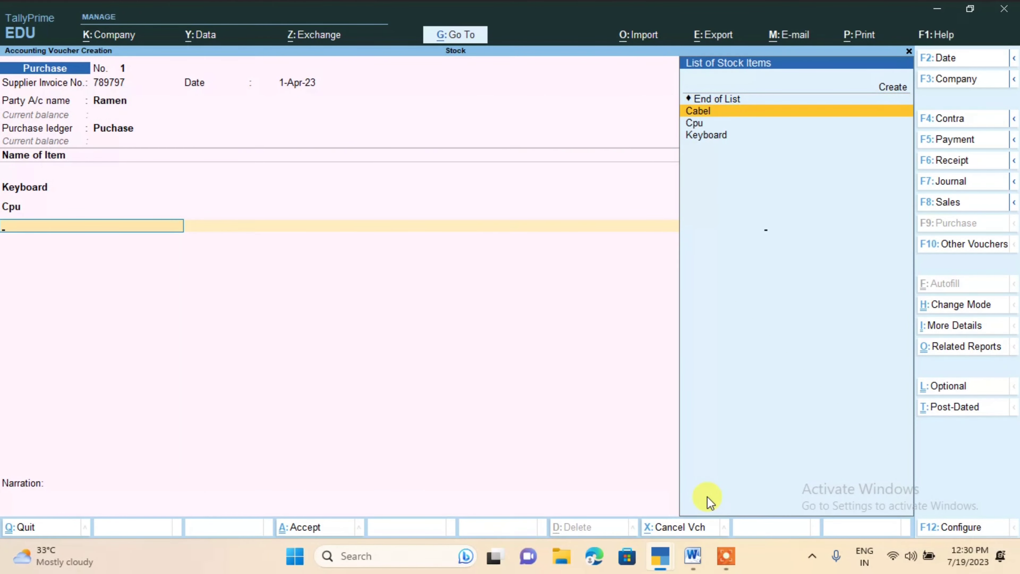
key("Return")
key("Return")
key("Return")
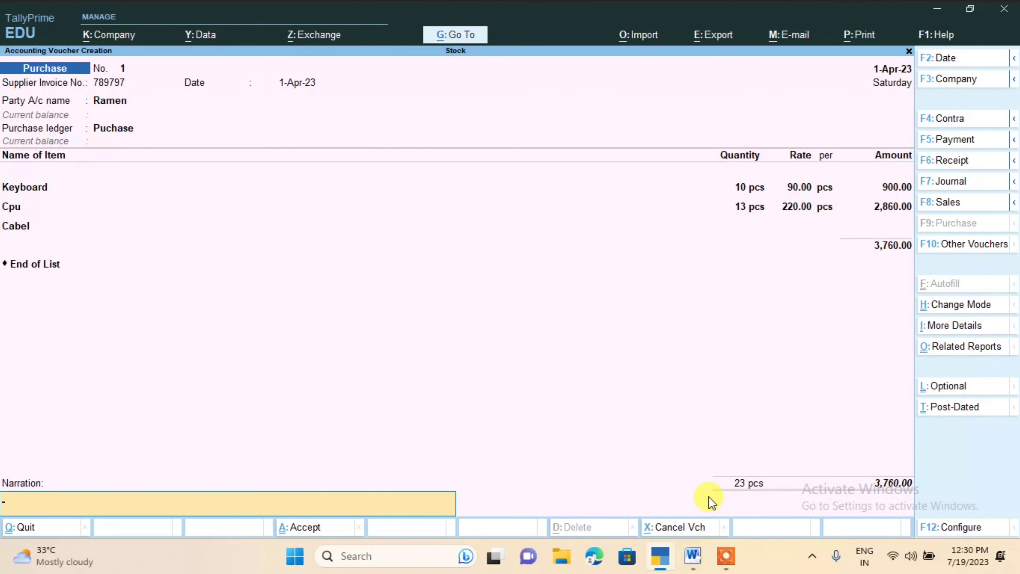
Return to the Cabel line's quantity and set it to 50 box
type("5")
key("BackSpace")
key("BackSpace")
key("BackSpace")
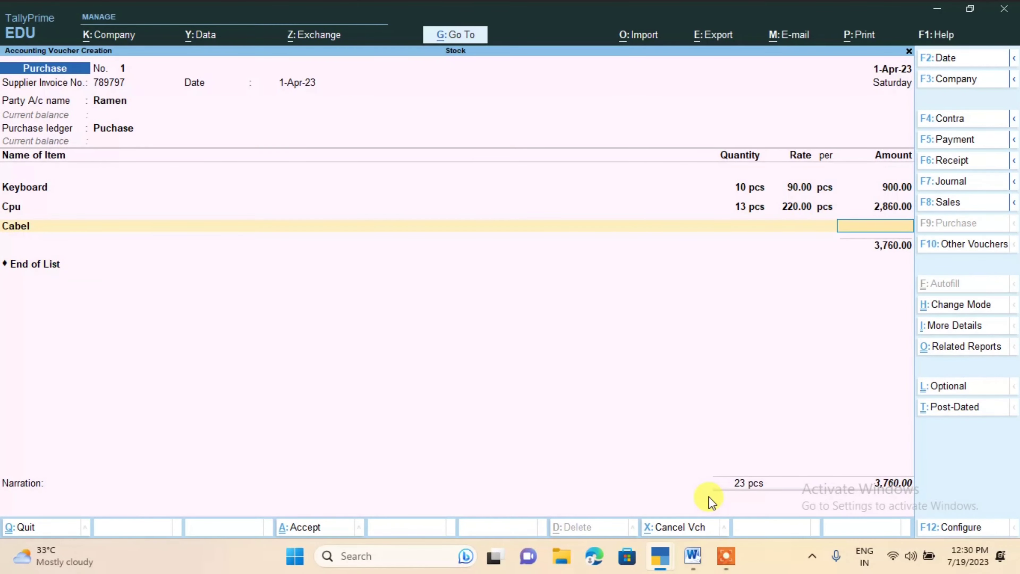
key("BackSpace")
key("BackSpace")
type("5")
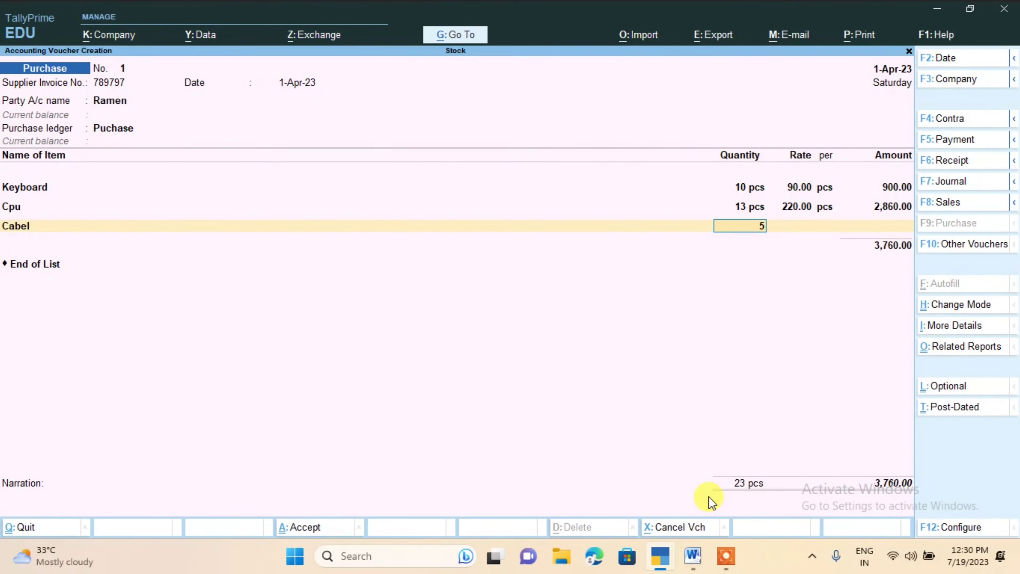
type("0")
key("Return")
key("Return")
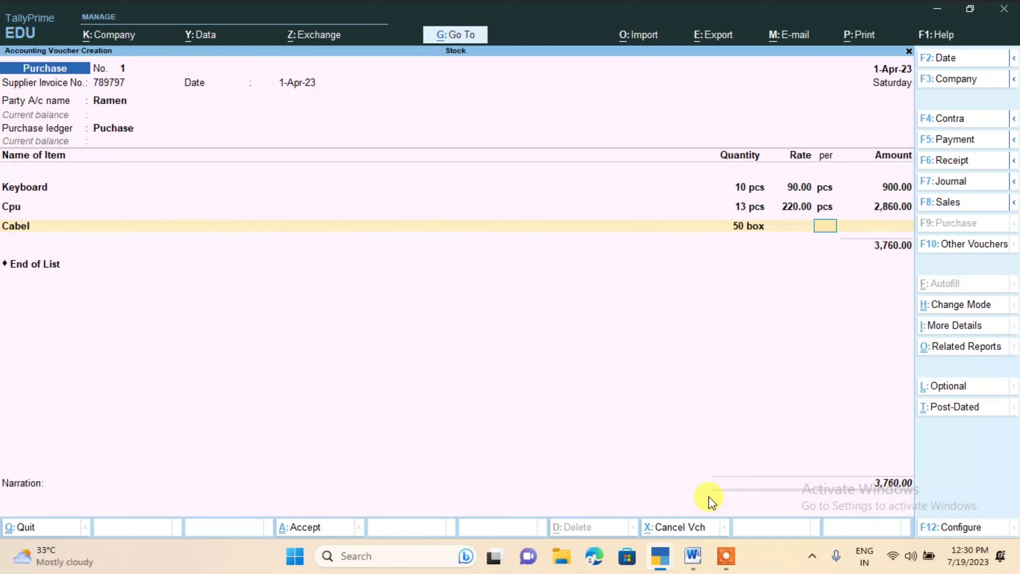
Set the Cabel rate to 450 per box and save the purchase voucher
key("BackSpace")
type("450")
key("Return")
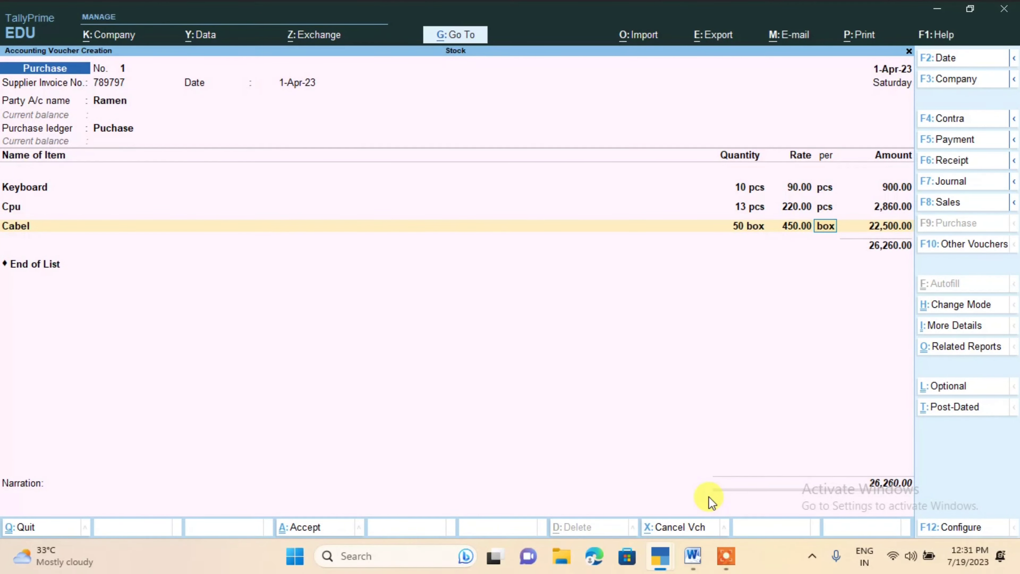
key("Return")
key("Return")
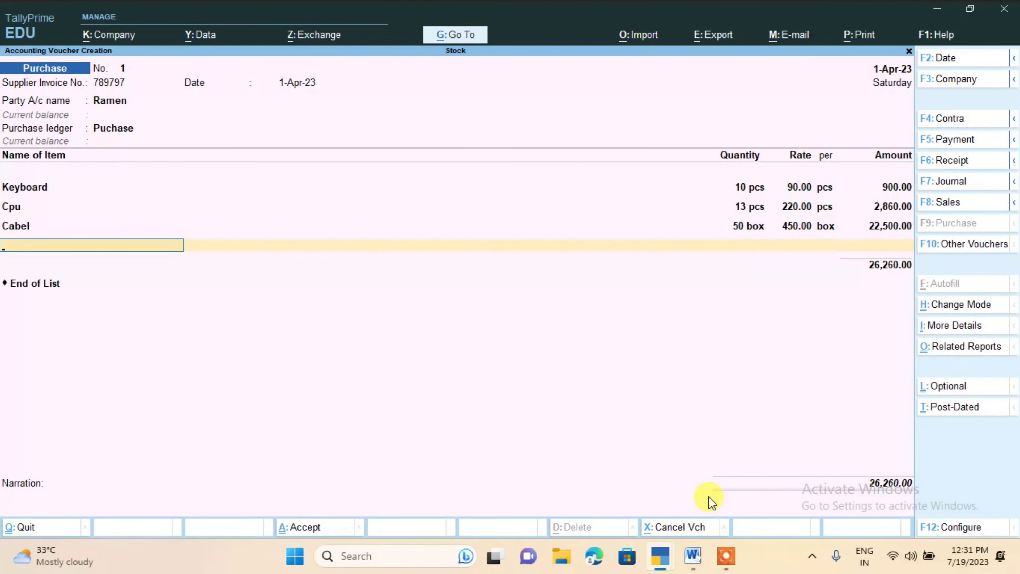
key("ctrl+a")
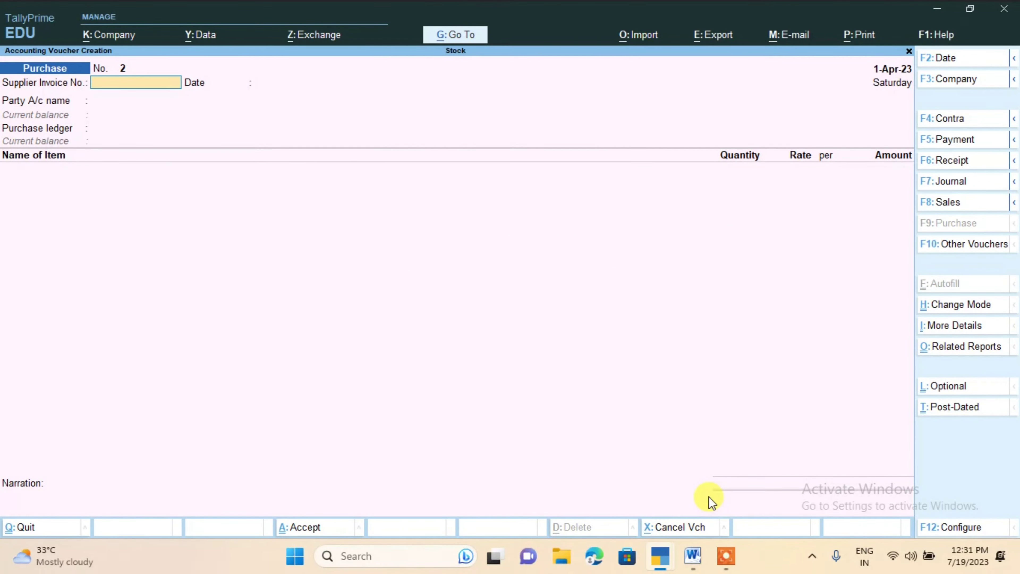
Start a sales voucher for the customer's account, leave the dispatch details blank, and choose Sale as the sales ledger
left_click(957, 203)
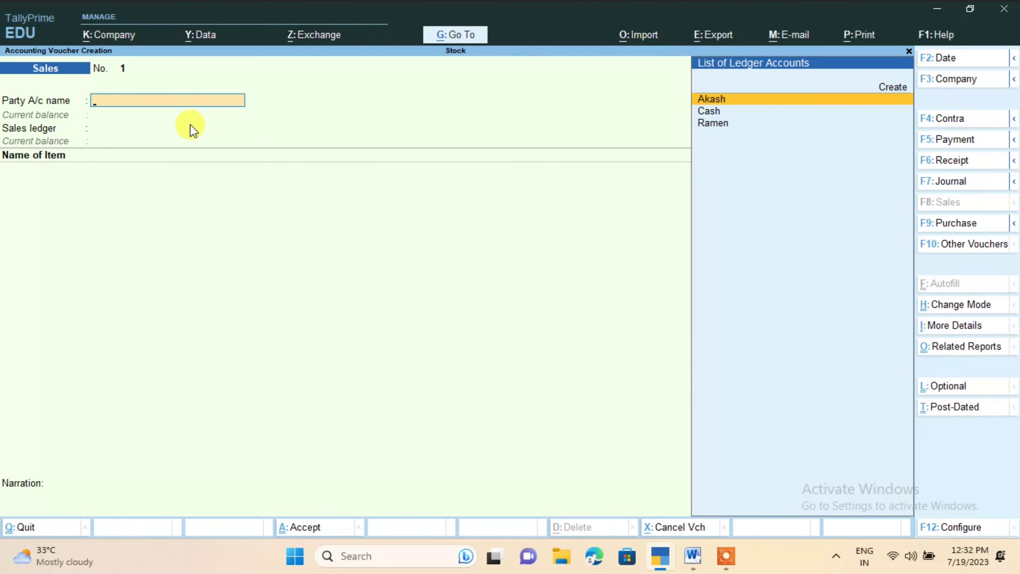
key("Return")
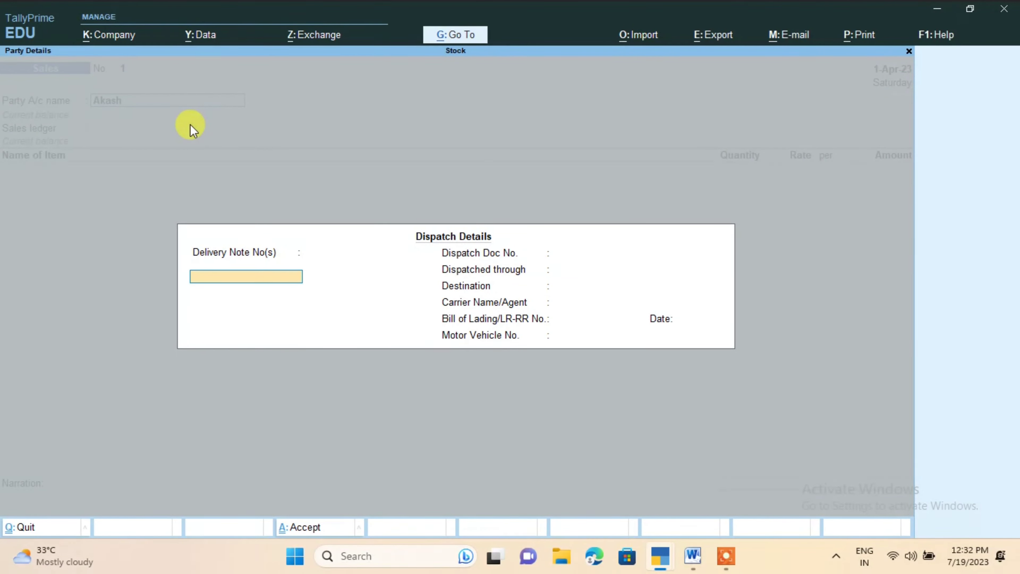
key("ctrl+a")
key("ctrl+a")
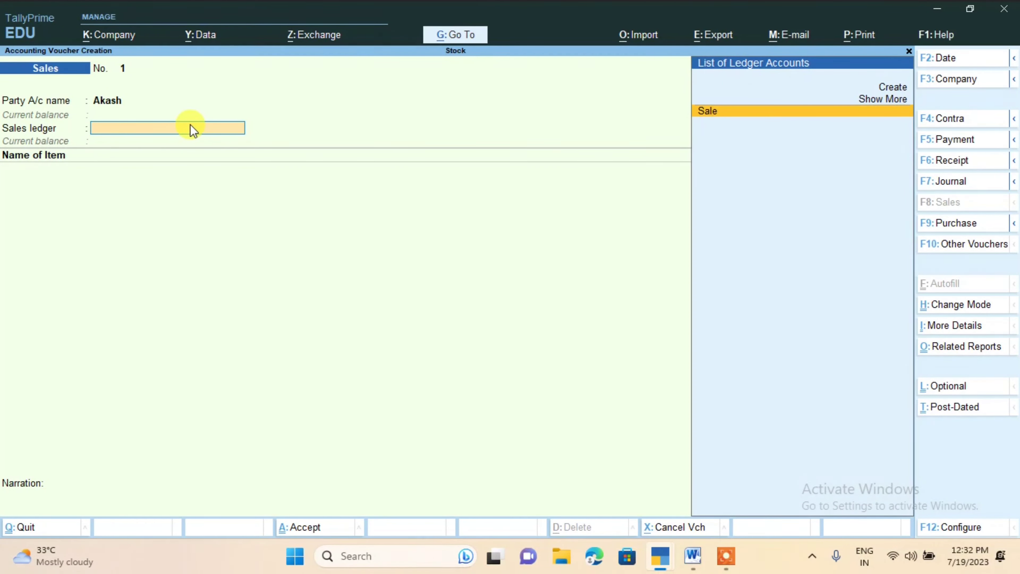
key("Return")
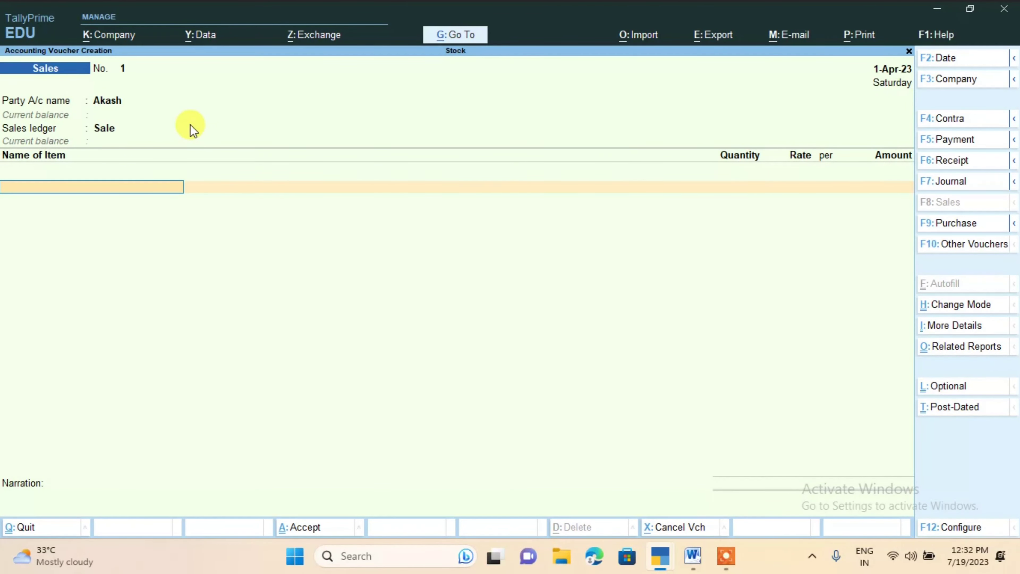
Reselect Sale as the sales ledger and enter Keyboard as the sales voucher's first item
left_click(190, 125)
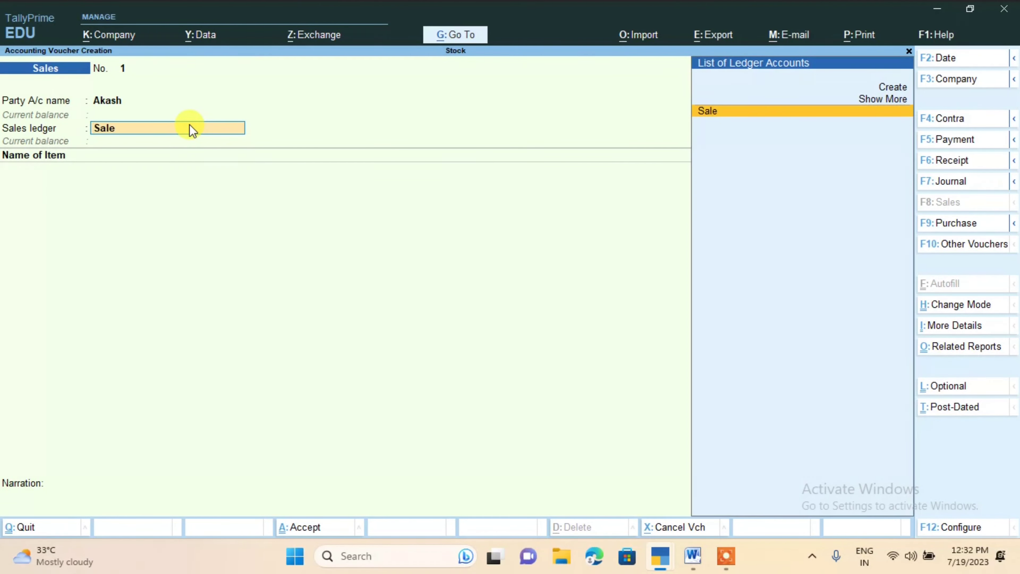
key("s")
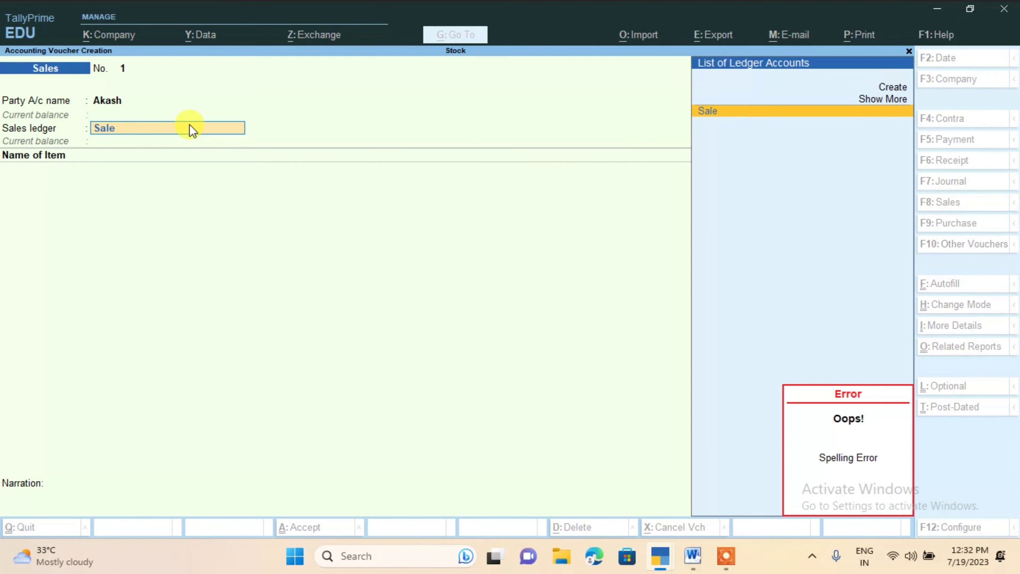
key("Return")
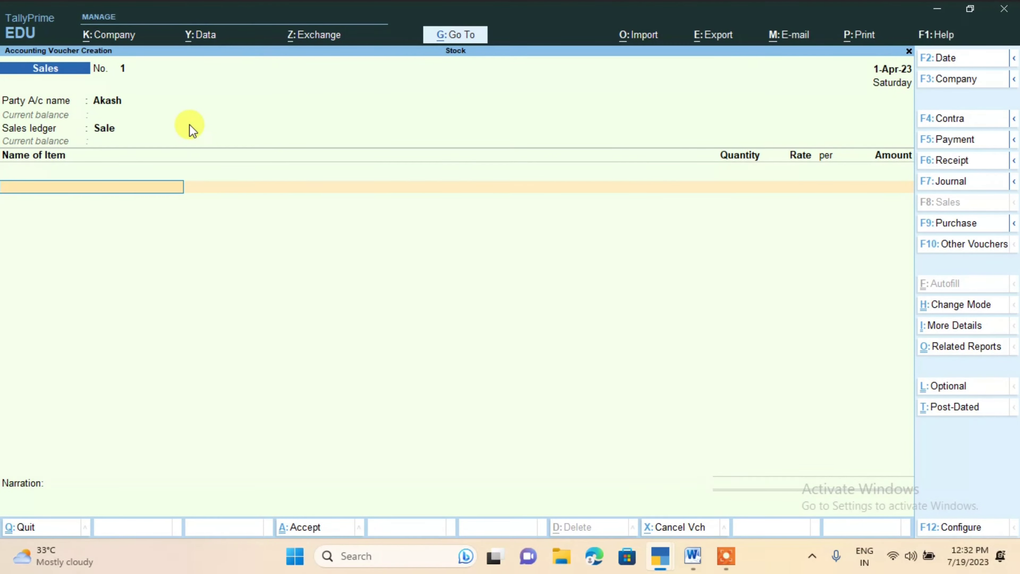
type("K")
key("Return")
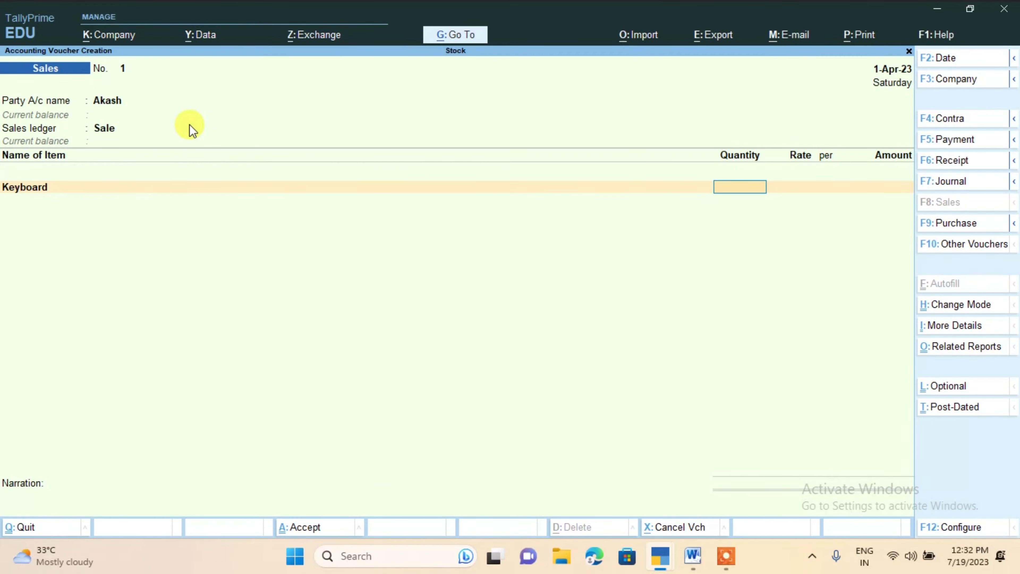
type("320")
key("Return")
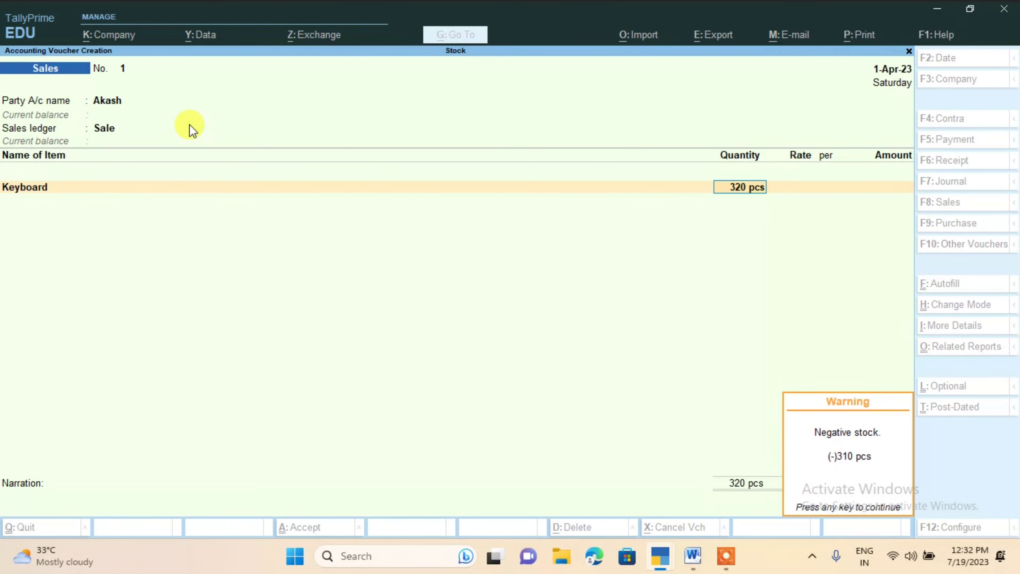
key("Return")
key("BackSpace")
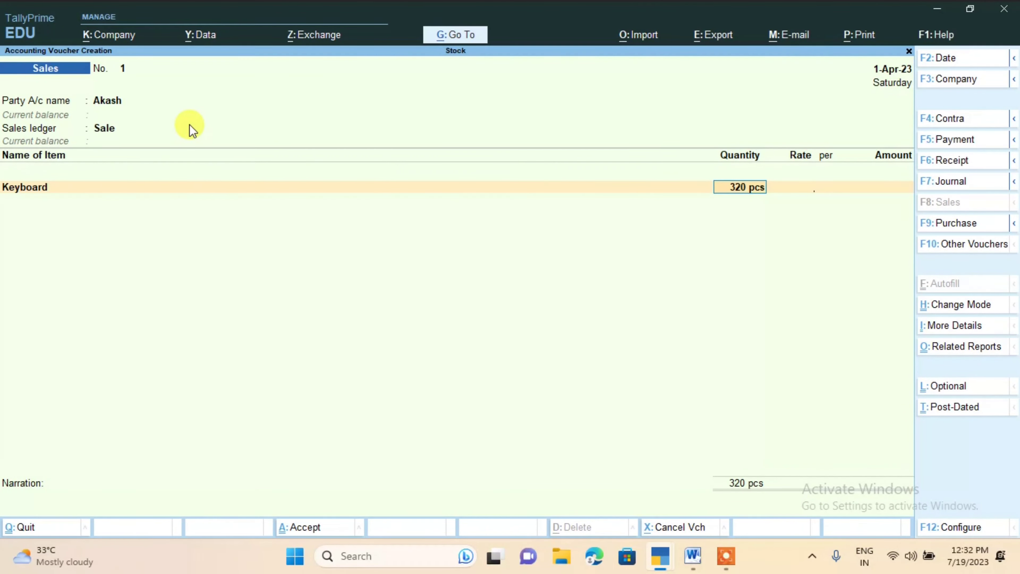
key("Delete")
key("Delete")
key("Delete")
Set the Keyboard sale line to 6 pcs at a rate of 320 per pcs
key("Return")
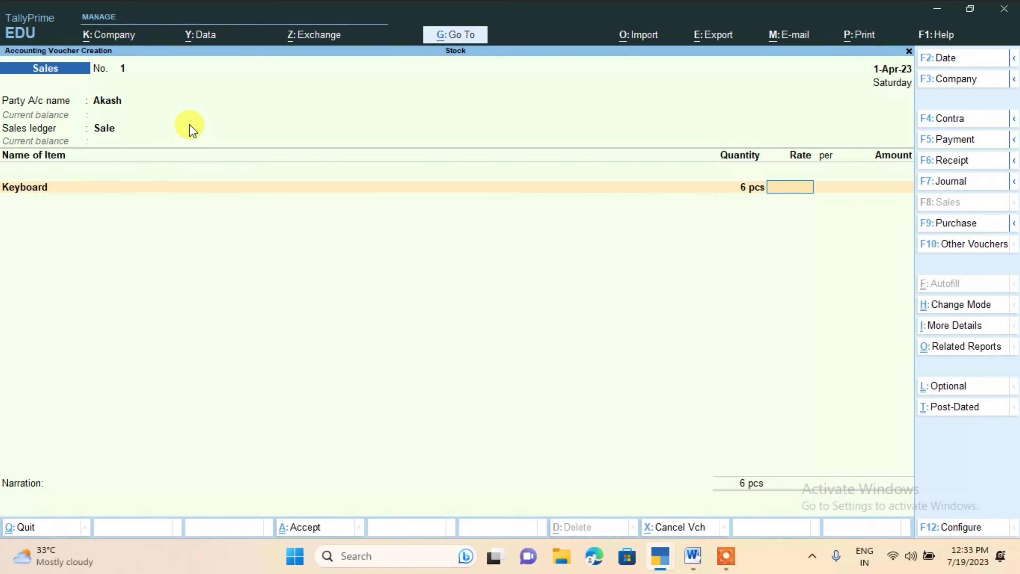
type("320")
key("Return")
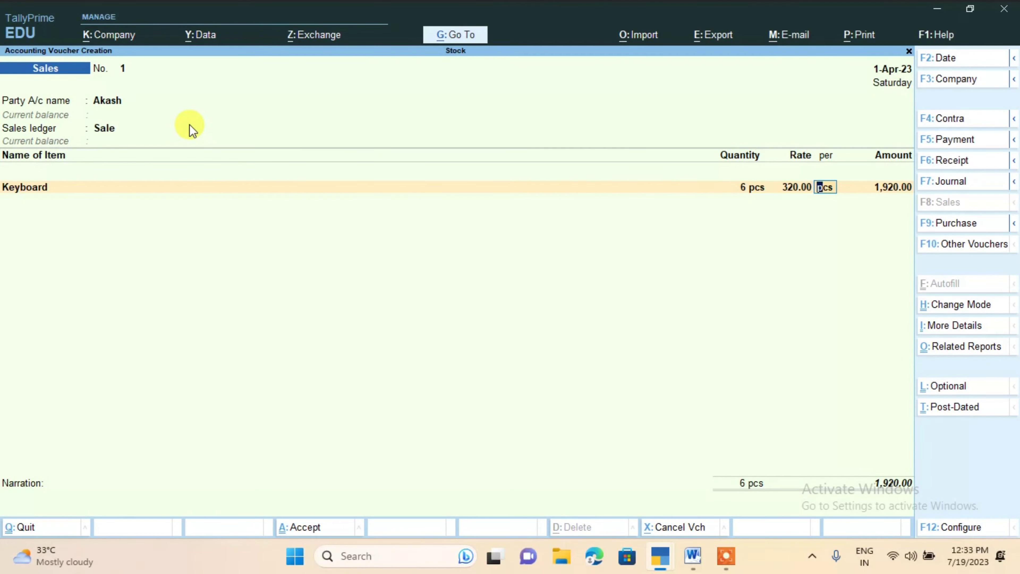
key("Return")
Add Cabel as the second sale item with 15 box at a rate of 600 per box
key("Return")
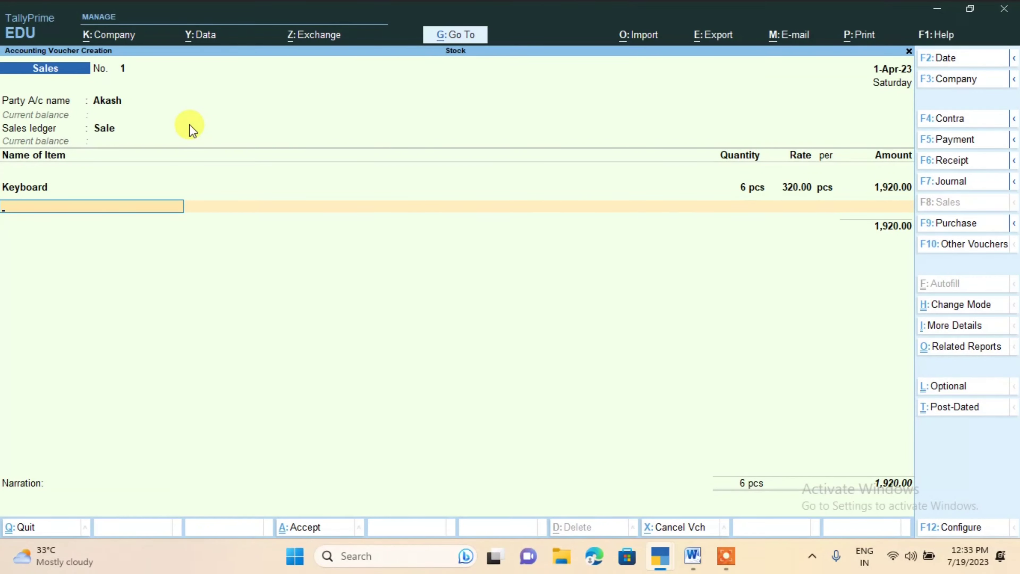
type("ca")
key("Return")
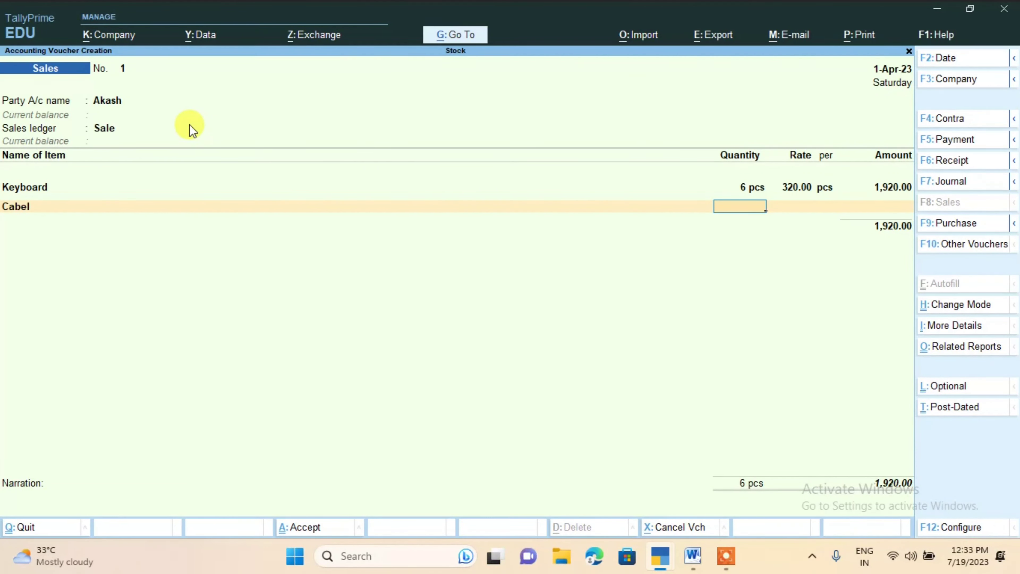
type("15")
key("Return")
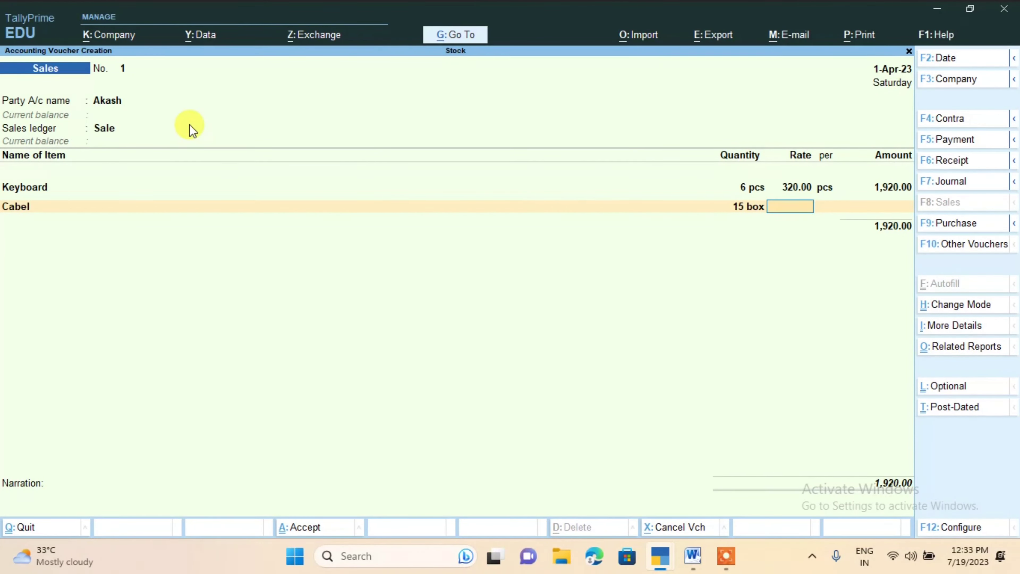
type("600")
key("Return")
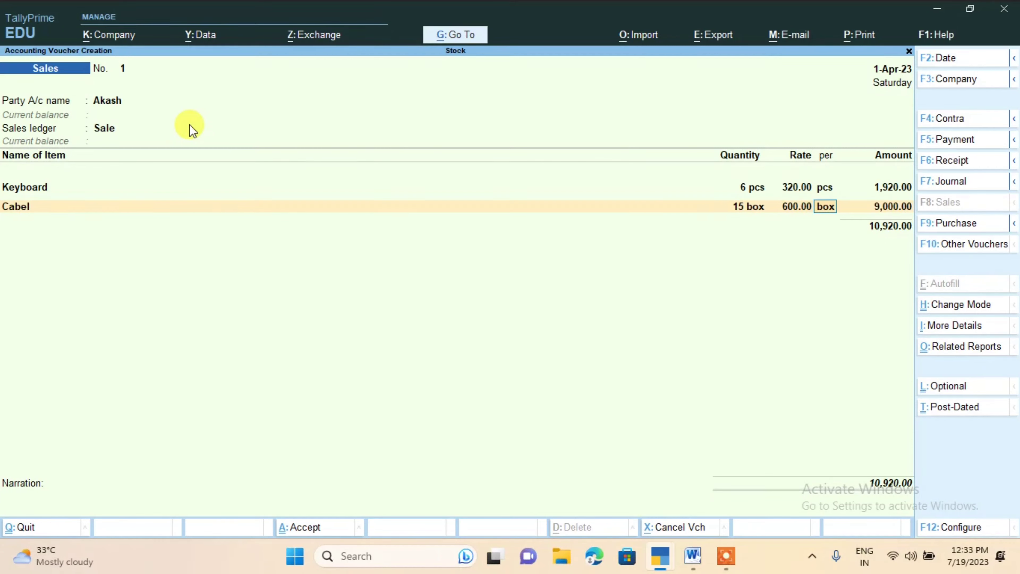
key("Return")
End the sale's item list, accept New Ref in the bill-wise details, and save the sales voucher
key("Return")
key("Return")
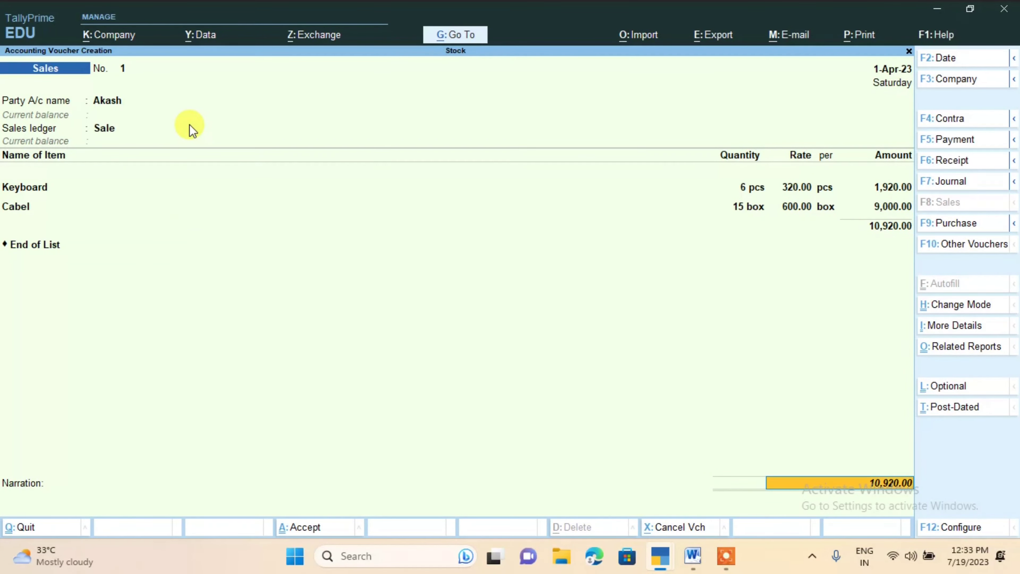
key("Return")
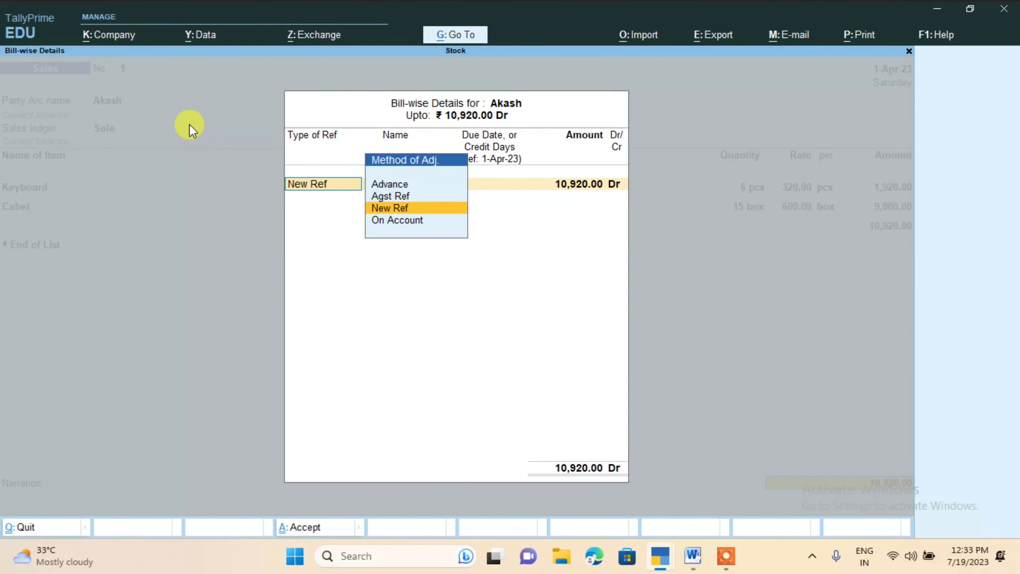
key("Return")
key("Return")
key("Return")
key("Return")
key("Return")
key("Return")
key("Return")
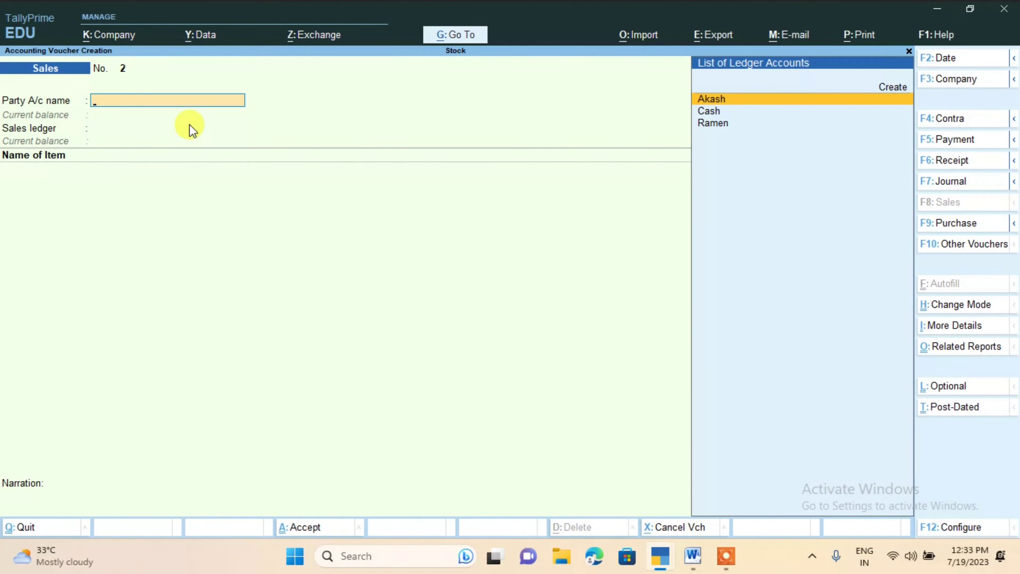
Return to the Gateway of Tally and open Display More Reports
key("Escape")
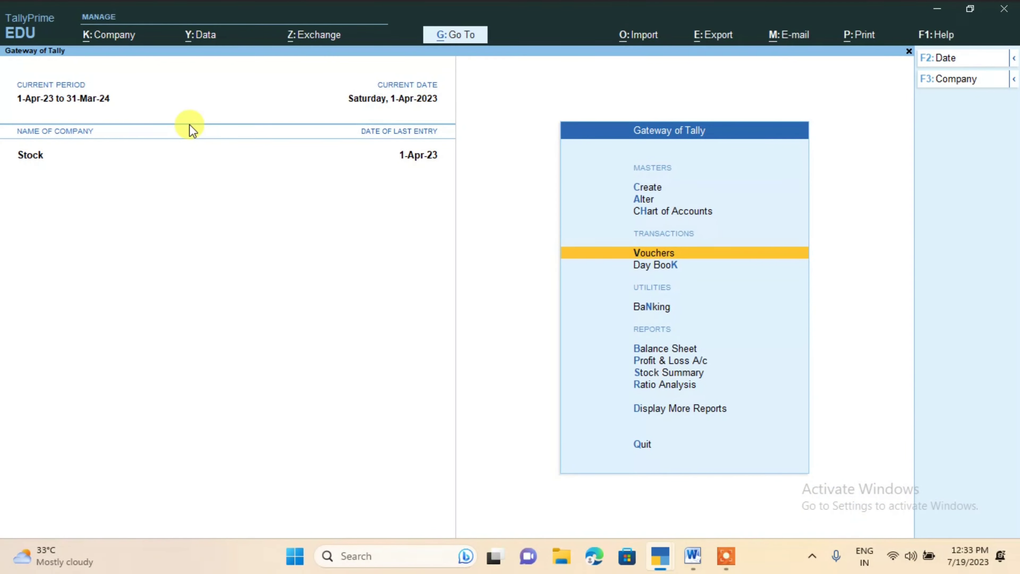
key("Escape")
key("Escape")
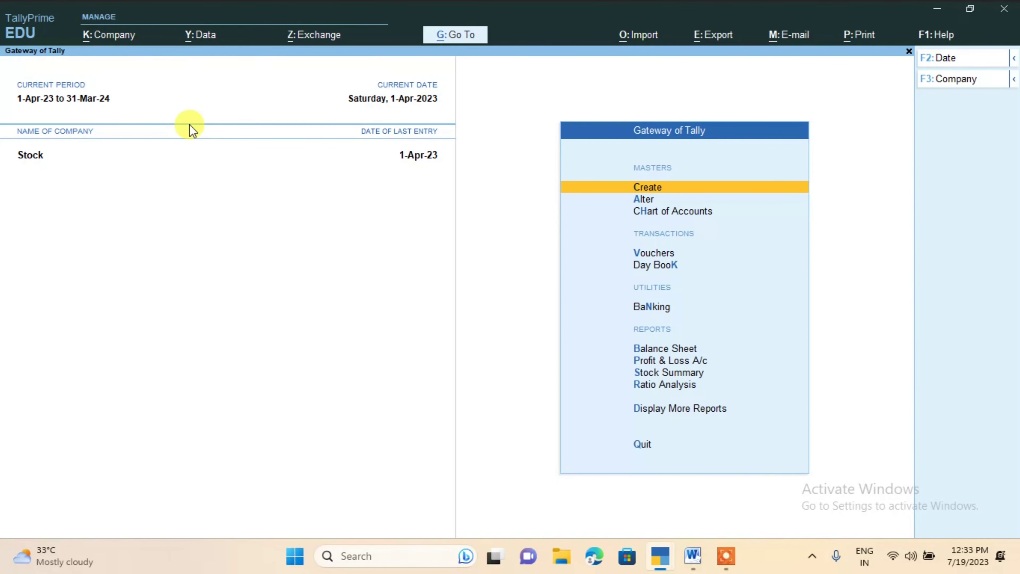
key("Down")
key("Down")
key("Down")
key("Down")
key("Down")
key("Down")
key("Down")
key("Down")
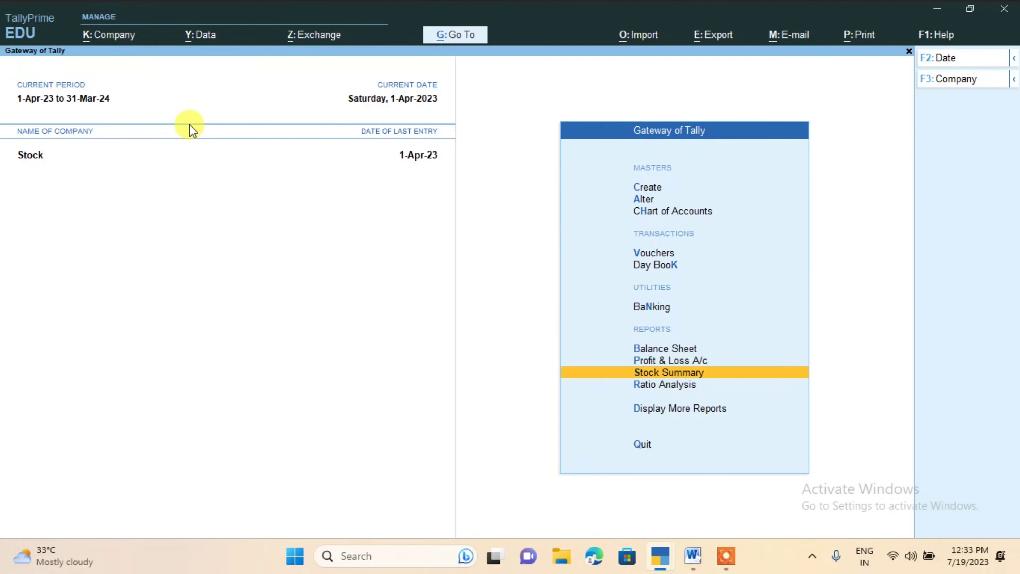
key("Down")
key("Down")
key("Return")
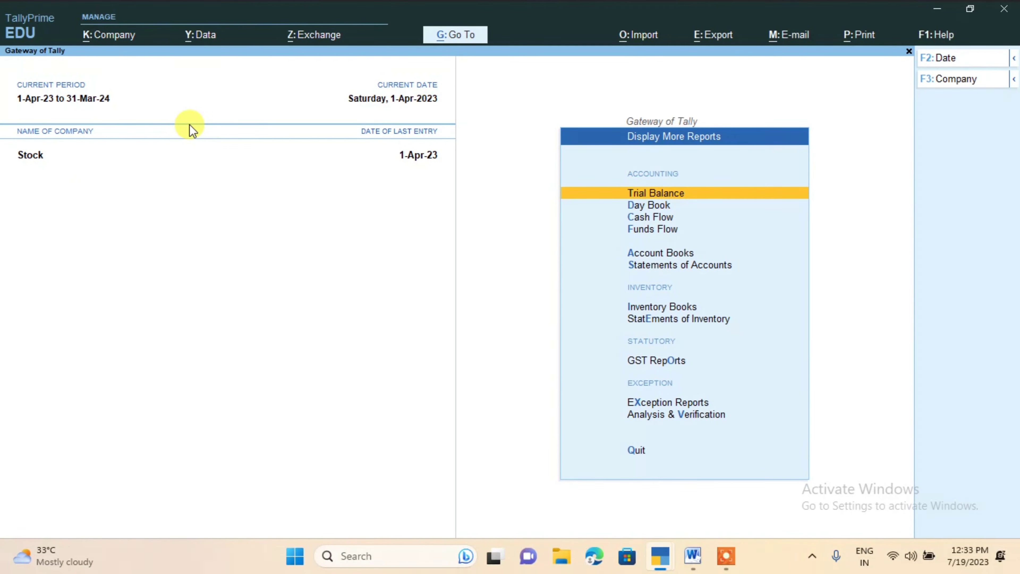
Open the monthly stock item summary for Cabel in Inventory Books to examine its inward, outward and closing stock
key("Down")
key("Down")
key("Down")
key("Down")
key("Down")
key("Down")
key("Down")
key("Down")
key("Up")
key("Up")
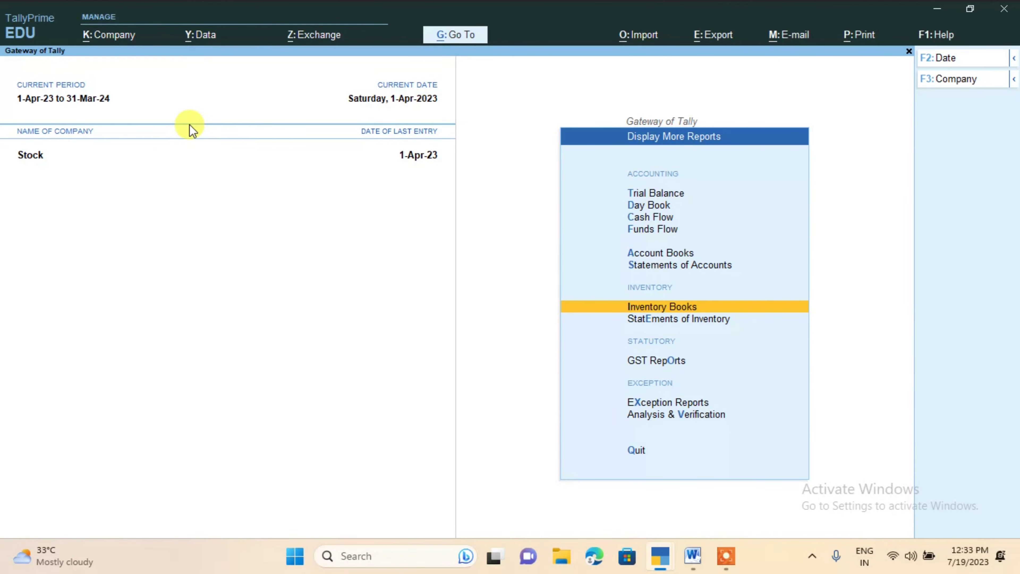
key("Return")
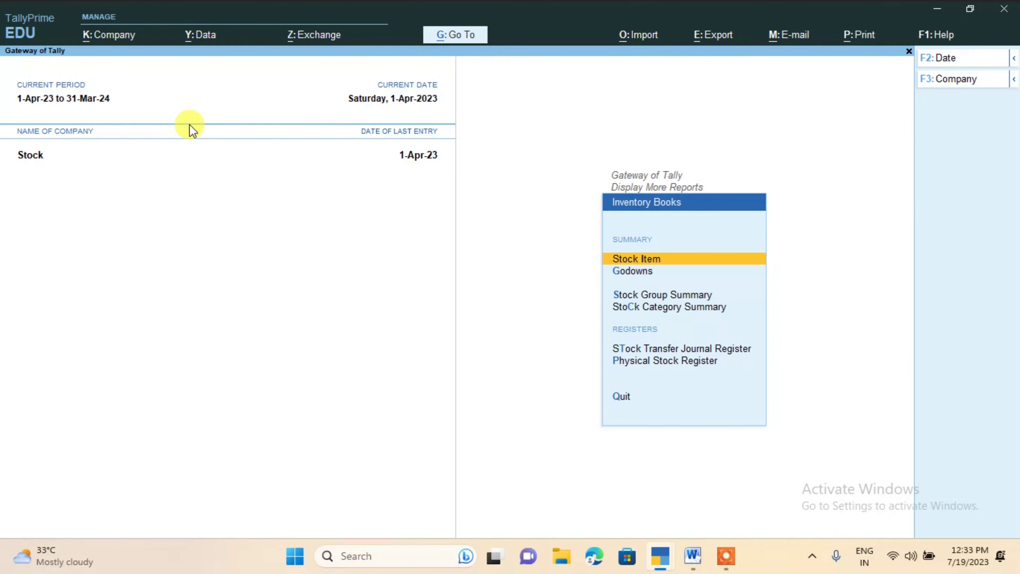
key("Return")
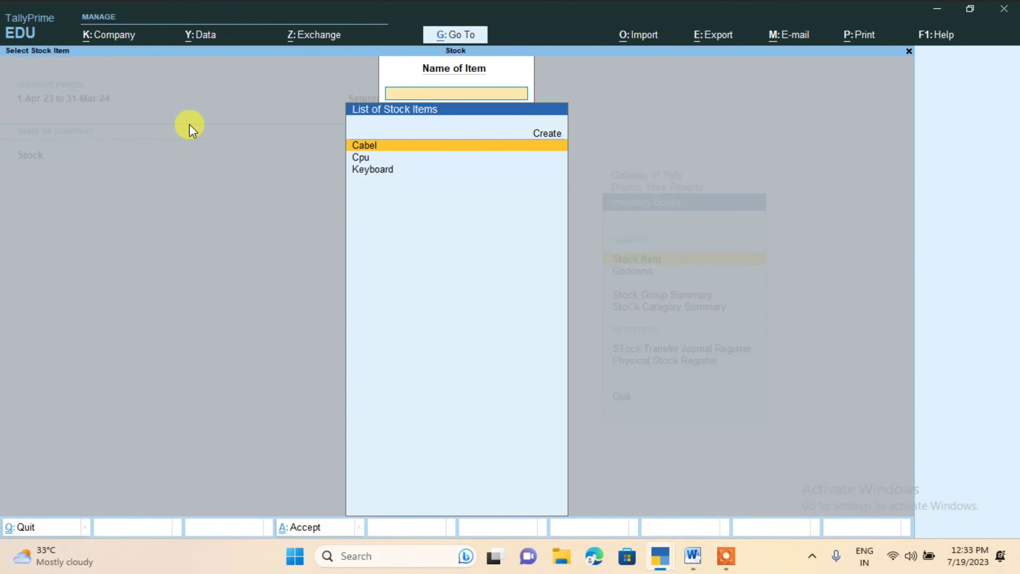
key("Return")
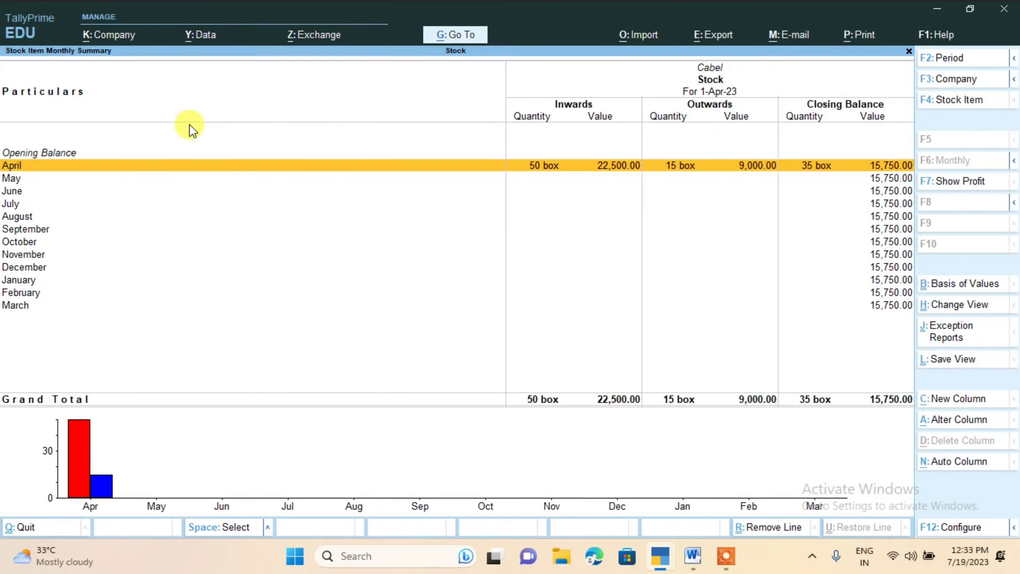